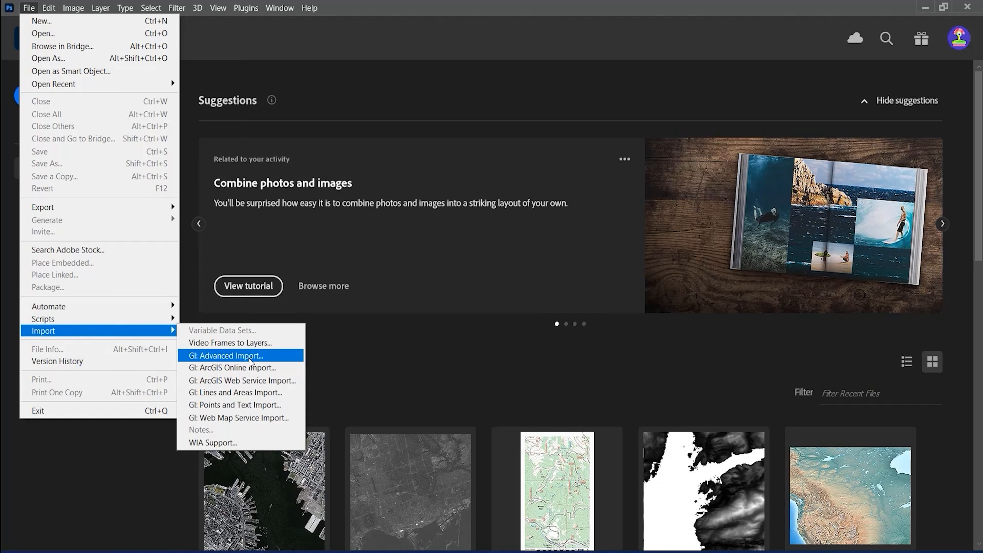
# - Start a Geographic Imager Advanced Import and look through the supported formats, keeping auto-detect format
pyautogui.click(249, 360)
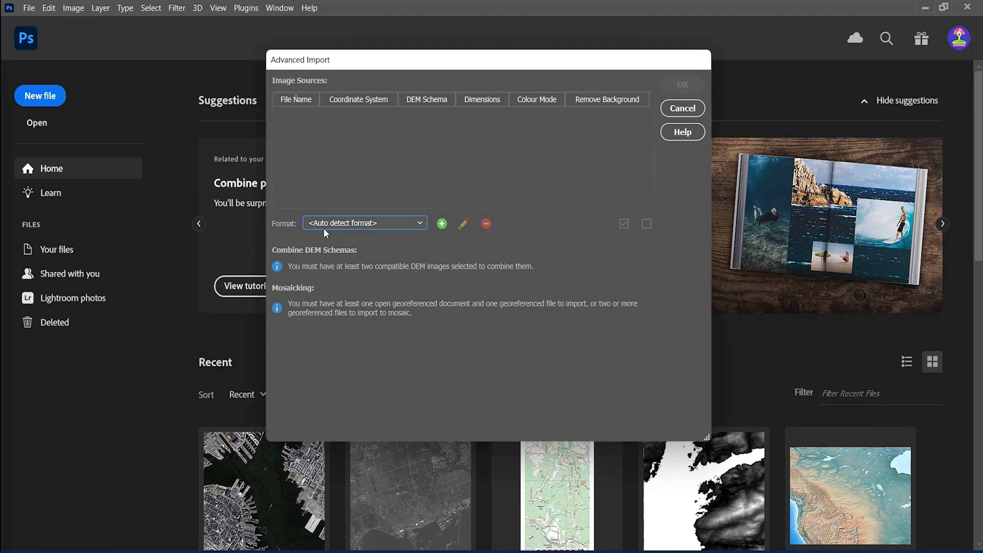
pyautogui.click(399, 226)
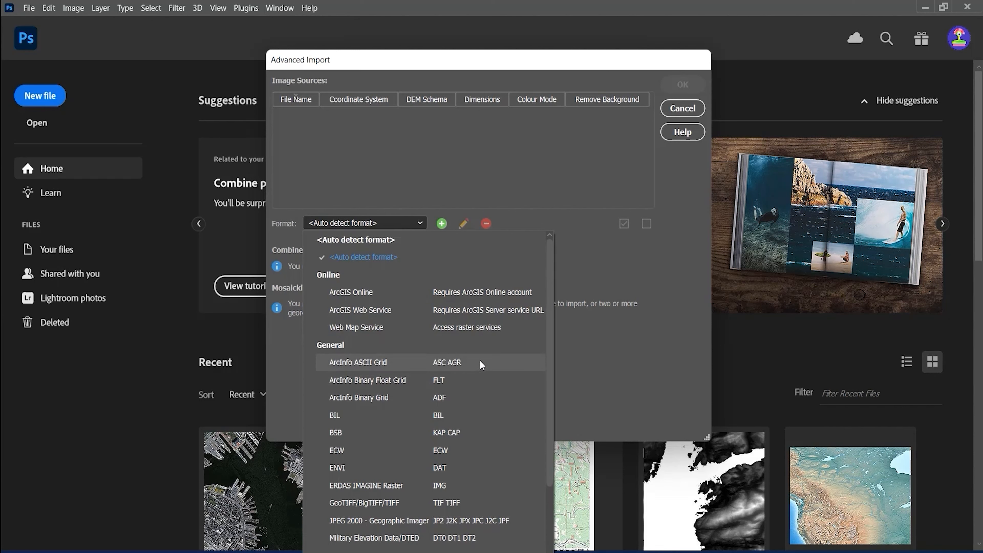
pyautogui.scroll(-4, 480, 363)
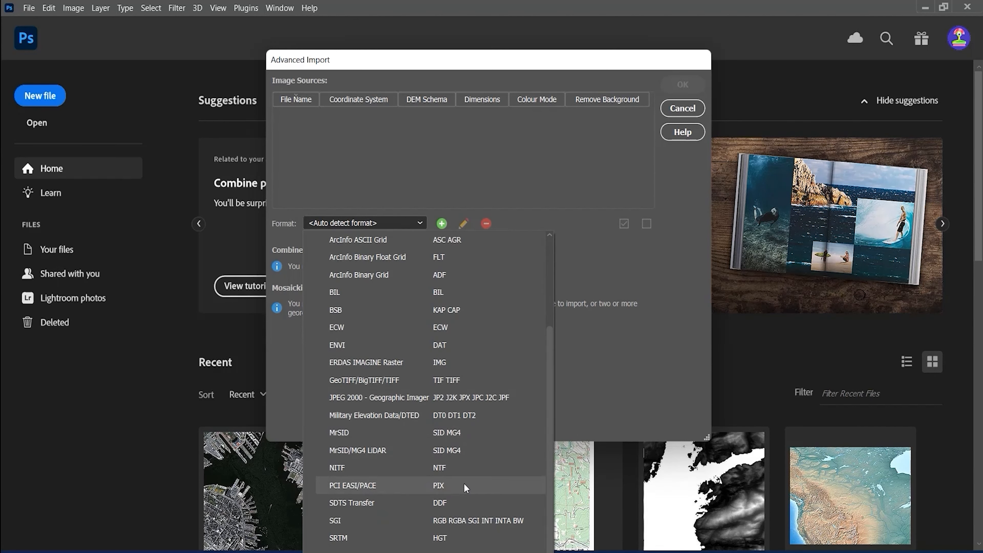
pyautogui.scroll(2, 479, 373)
pyautogui.scroll(2, 477, 369)
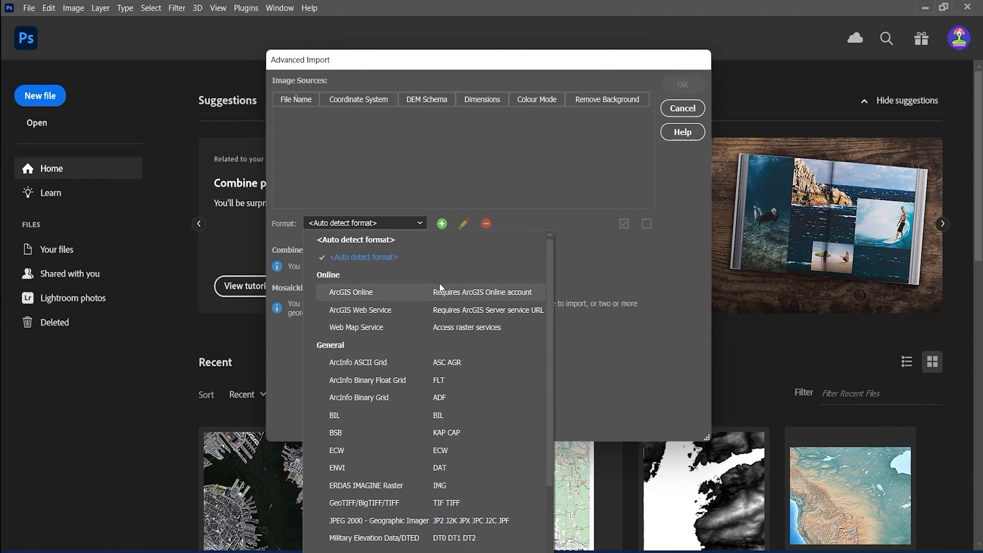
pyautogui.click(407, 224)
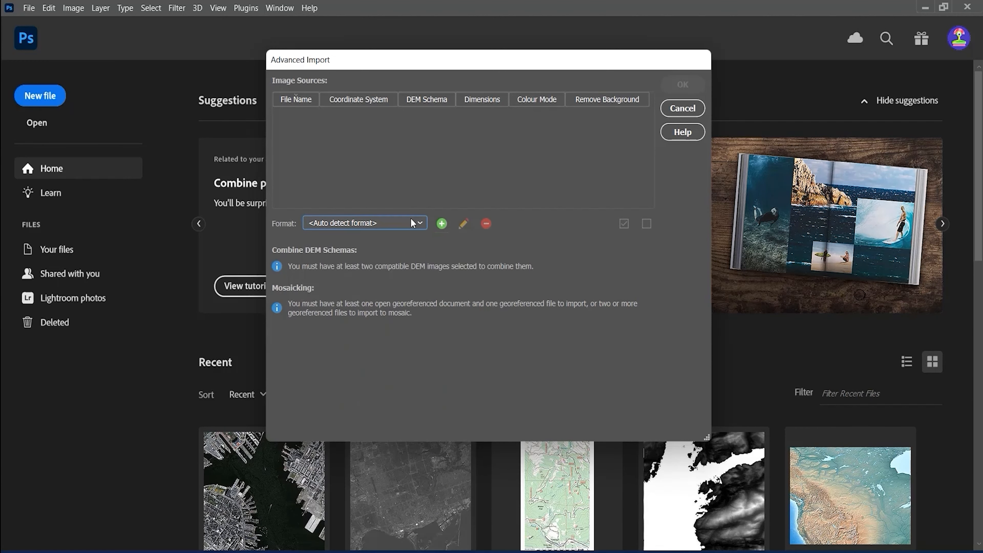
# - Add DEM.tif, T19TCN_Colour.tif and T19TDN_Colour.tif from the GI Demo Data folder as image sources
pyautogui.click(443, 223)
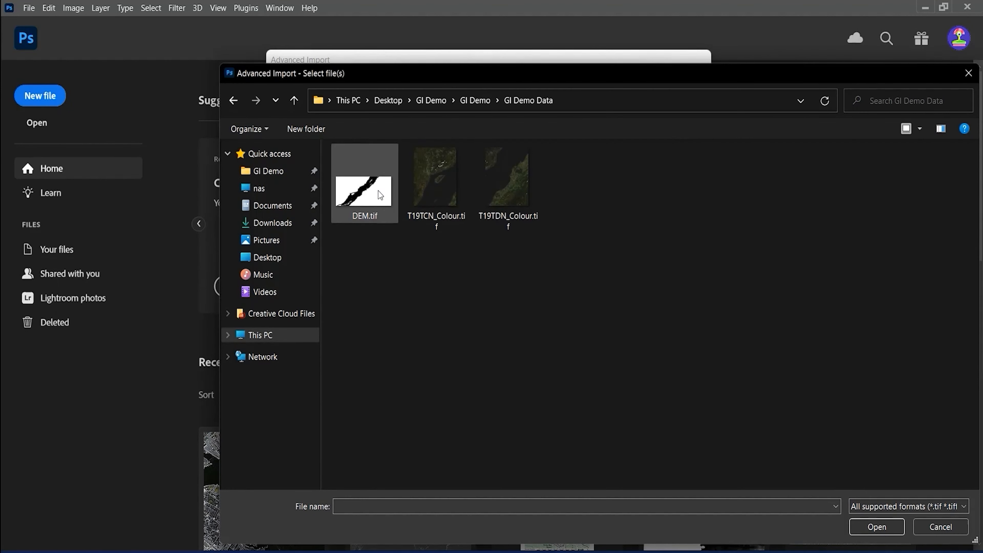
pyautogui.click(437, 188)
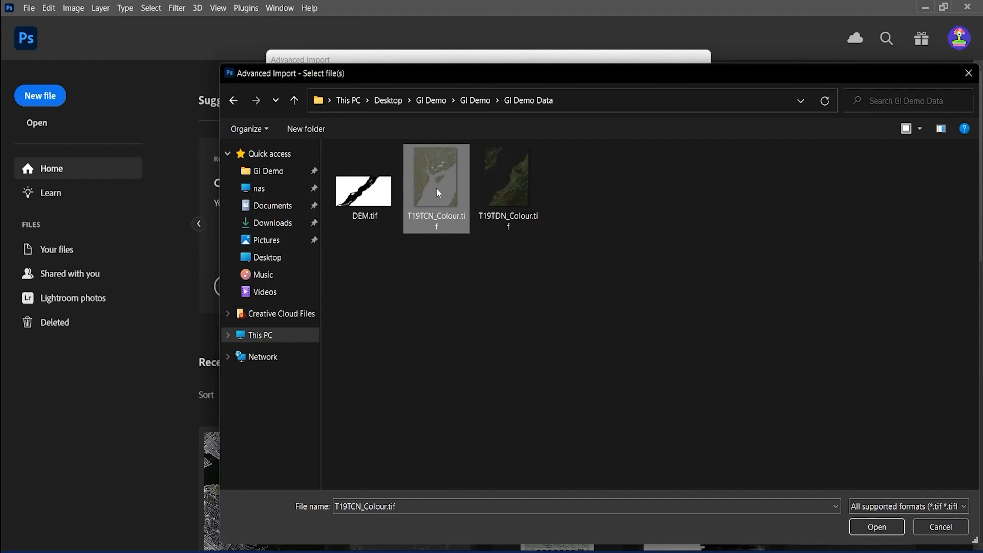
pyautogui.click(508, 162)
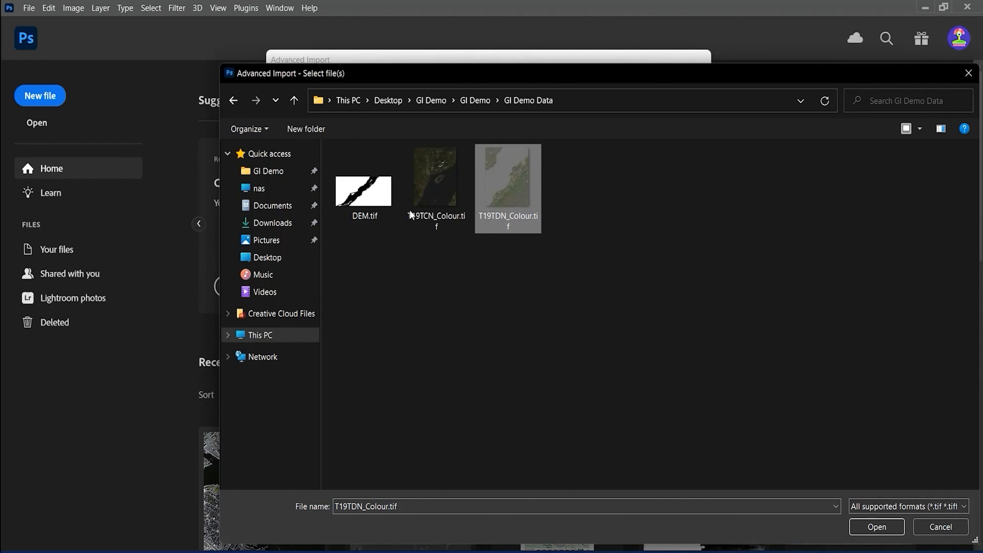
pyautogui.click(370, 191)
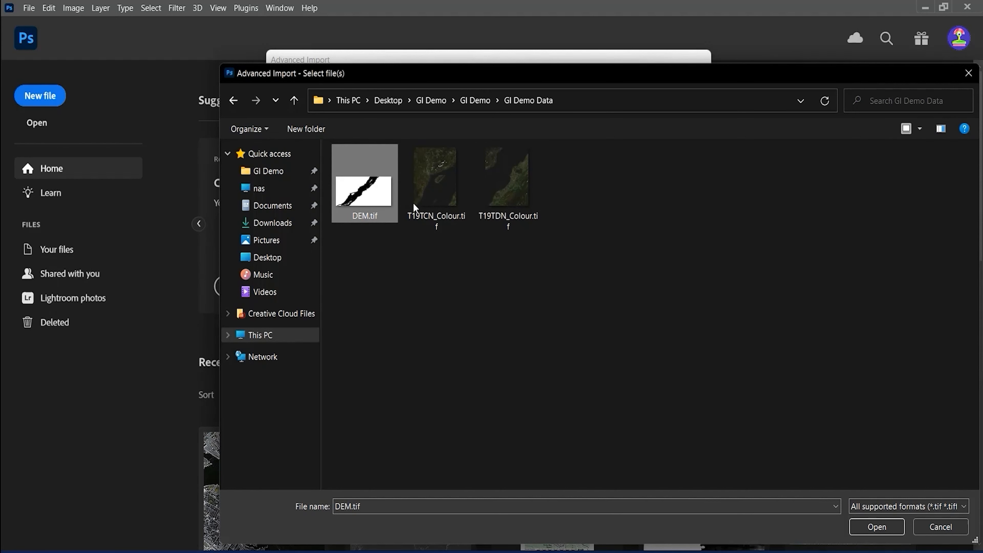
pyautogui.moveTo(637, 258); pyautogui.dragTo(358, 194)
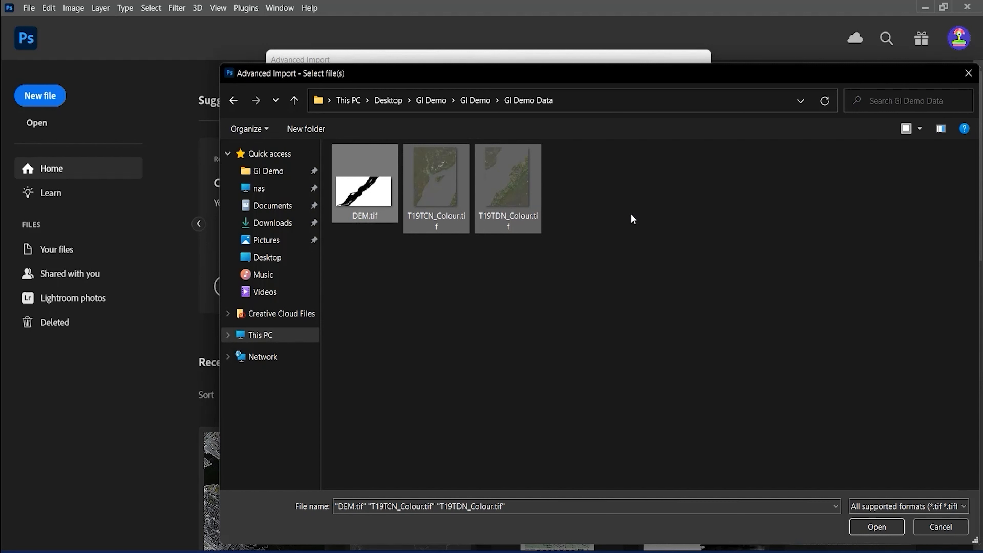
pyautogui.click(874, 533)
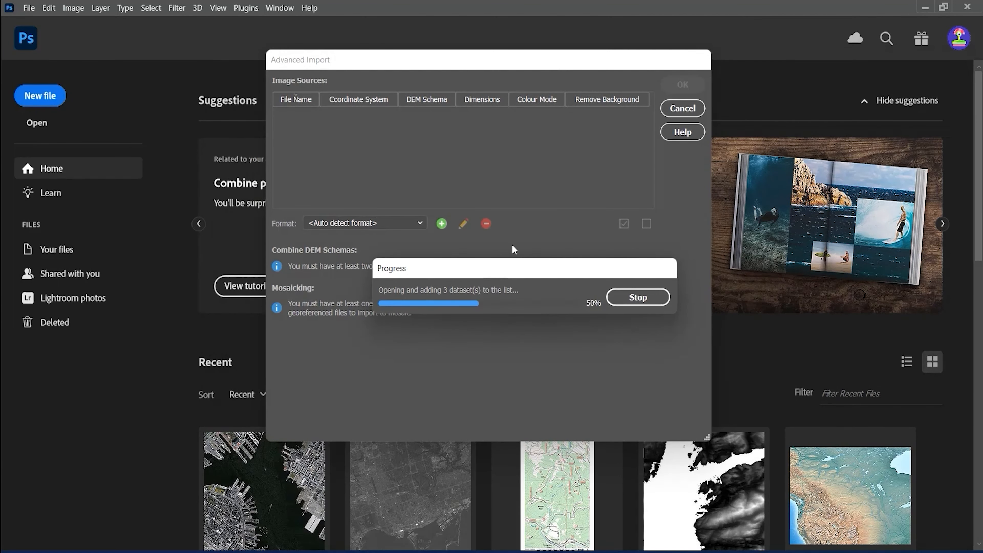
pyautogui.click(620, 282)
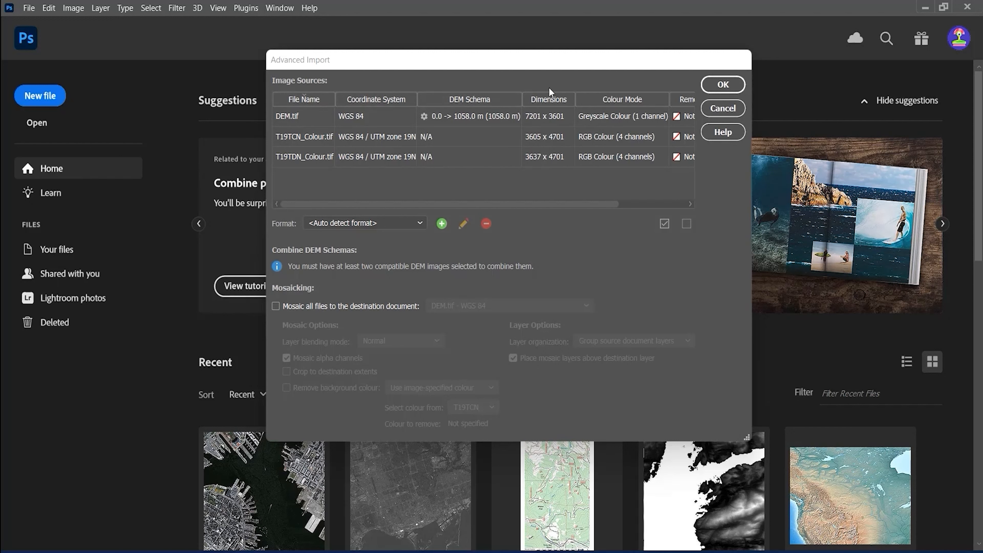
# - Review the image source columns through Remove Background and inspect the source settings of DEM.tif without changing them
pyautogui.moveTo(566, 204); pyautogui.dragTo(664, 184)
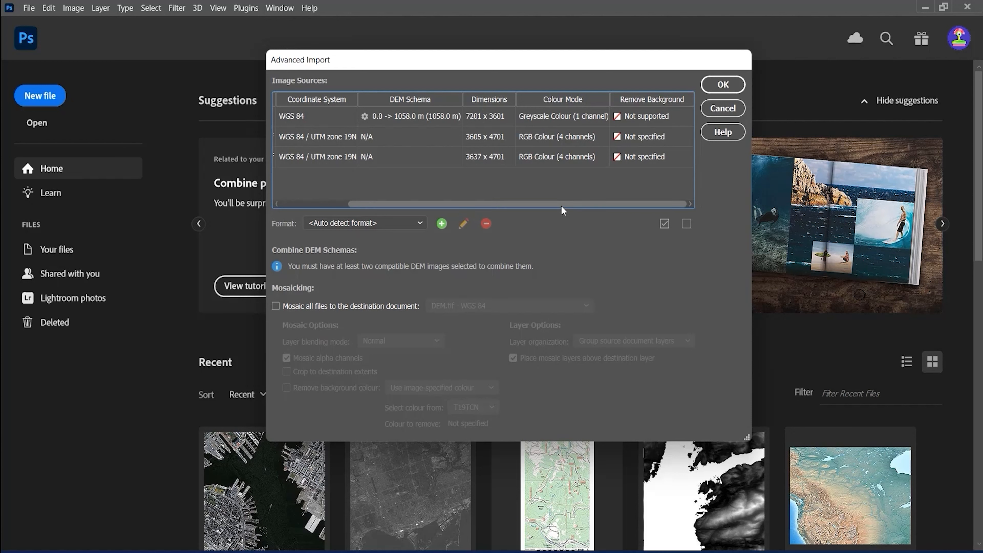
pyautogui.moveTo(562, 205); pyautogui.dragTo(515, 222)
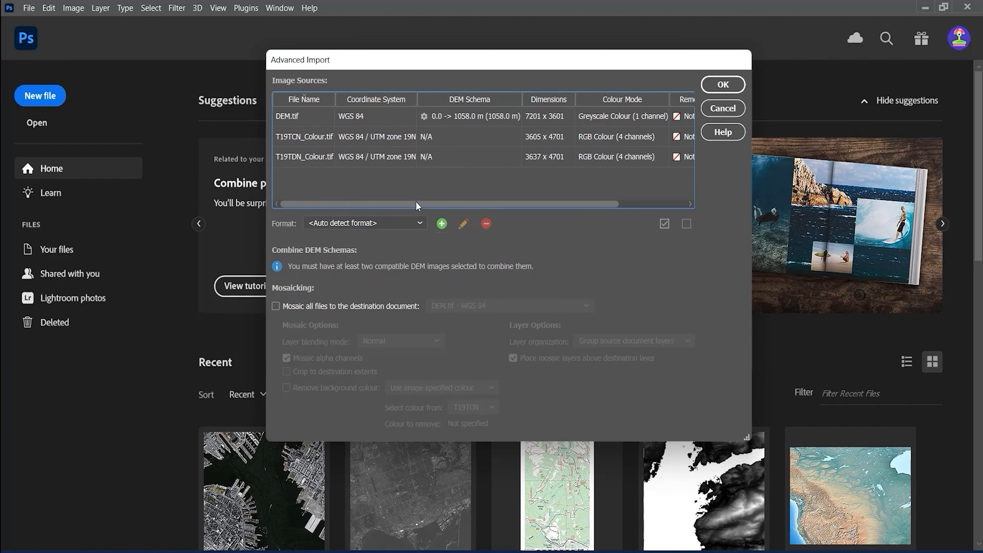
pyautogui.doubleClick(387, 119)
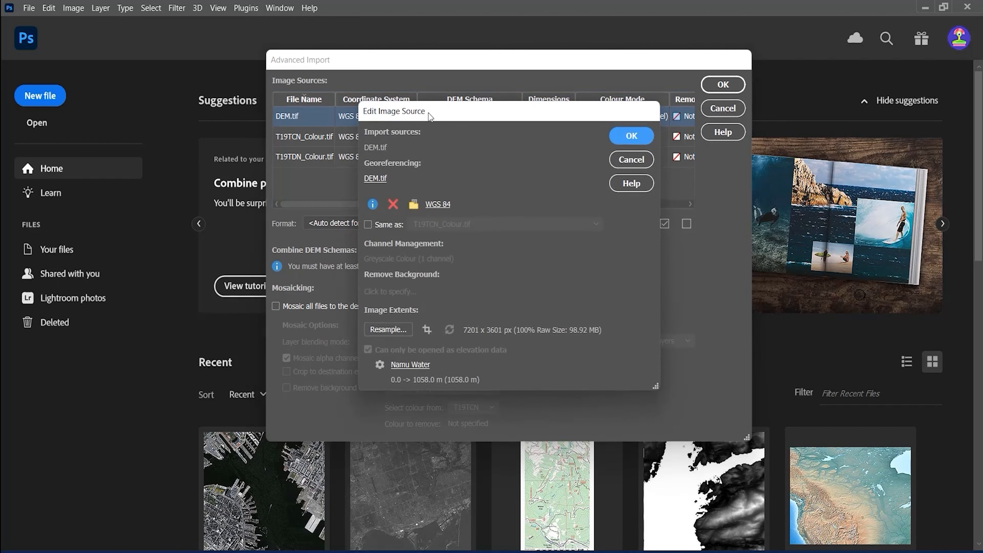
pyautogui.click(630, 161)
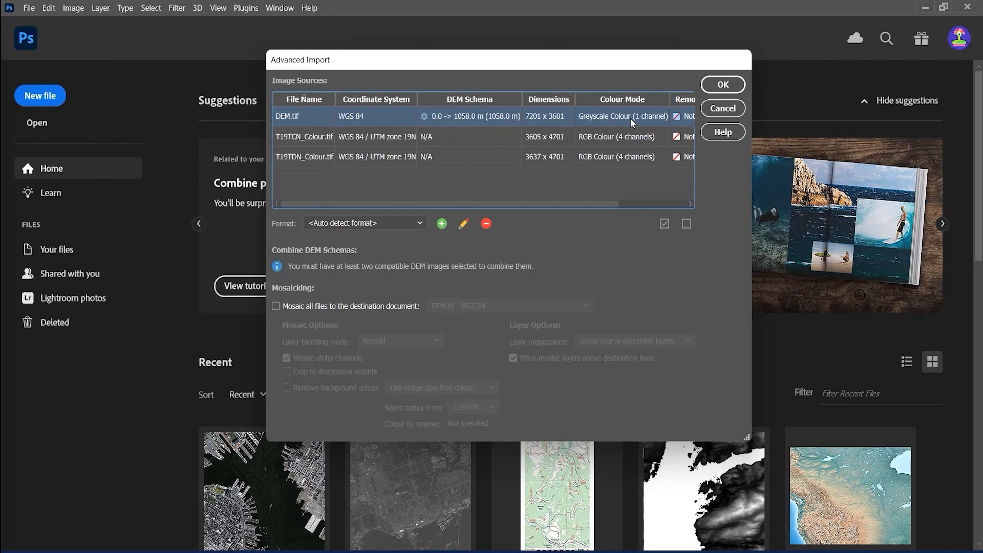
# - Import the three image sources as separate documents with the mosaicking option off
pyautogui.click(369, 307)
pyautogui.click(370, 309)
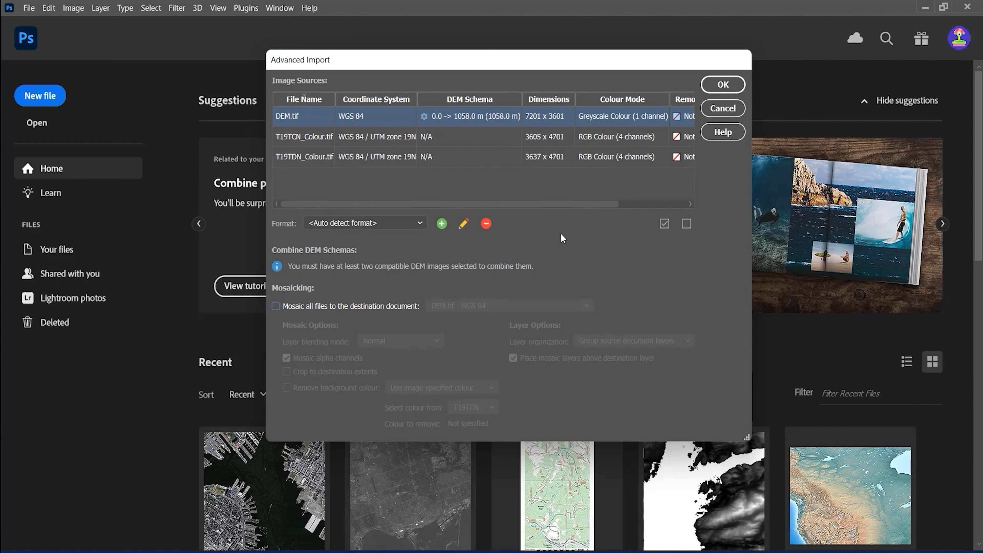
pyautogui.click(721, 85)
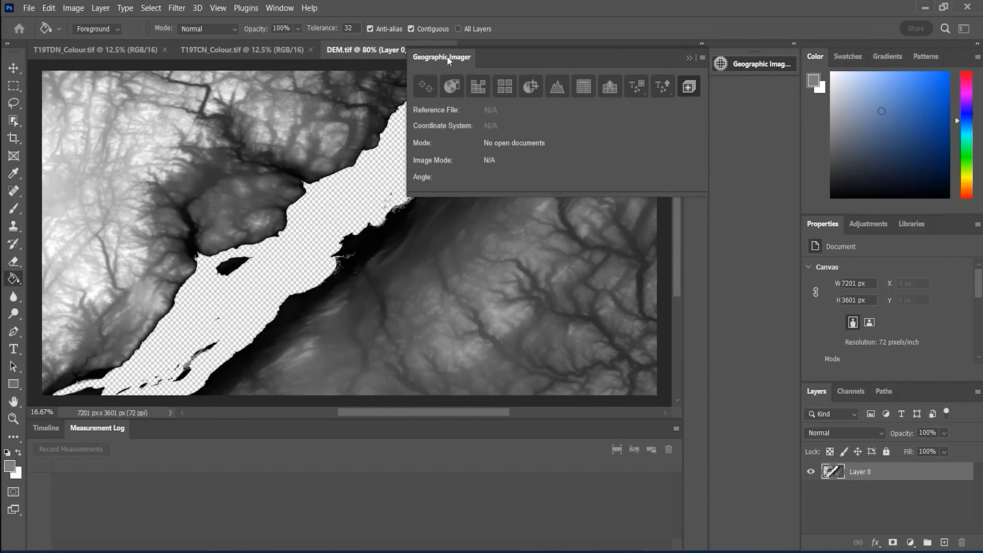
# - Collapse the Geographic Imager panel and view the T19TCN_Colour.tif and T19TDN_Colour.tif images
pyautogui.moveTo(443, 56); pyautogui.dragTo(712, 99)
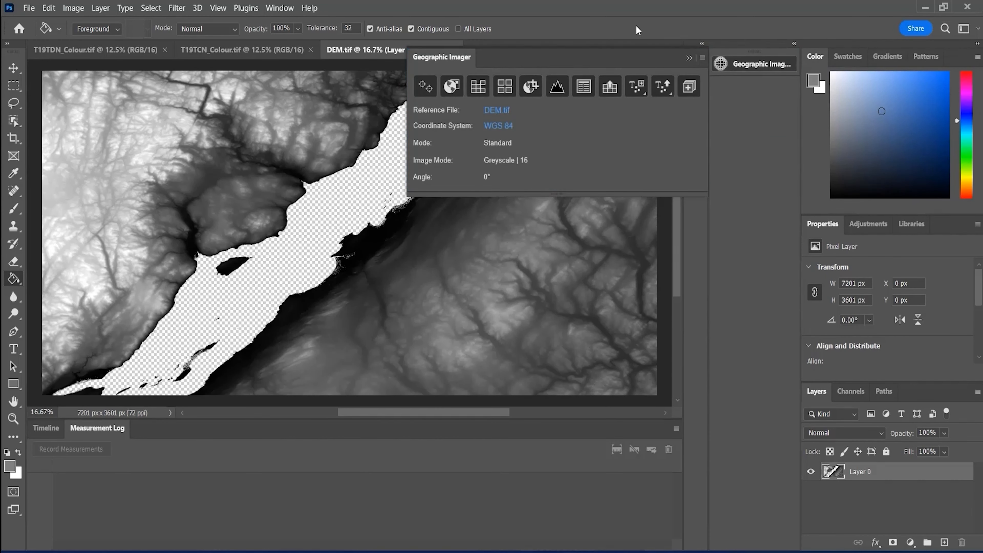
pyautogui.click(687, 59)
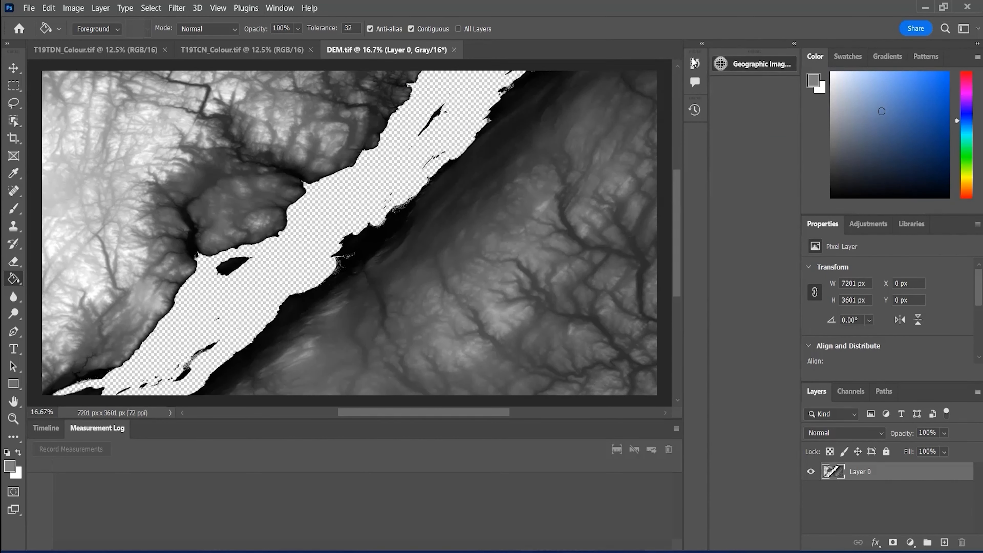
pyautogui.click(280, 50)
pyautogui.click(112, 49)
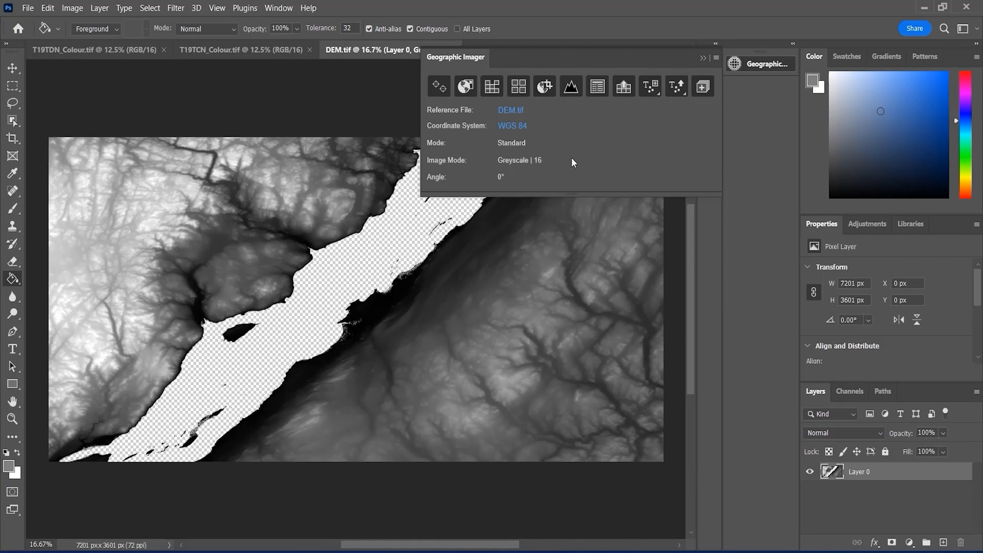
# - Open GeoCrop for DEM.tif and try a freehand crop area of about 3900 x 1850 px around the river's middle
pyautogui.click(544, 87)
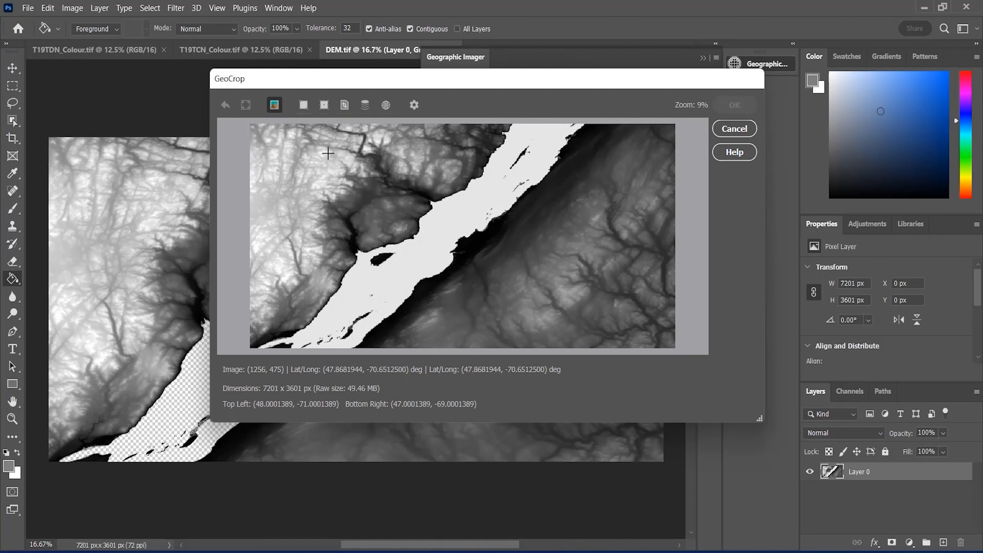
pyautogui.moveTo(324, 152); pyautogui.dragTo(561, 277)
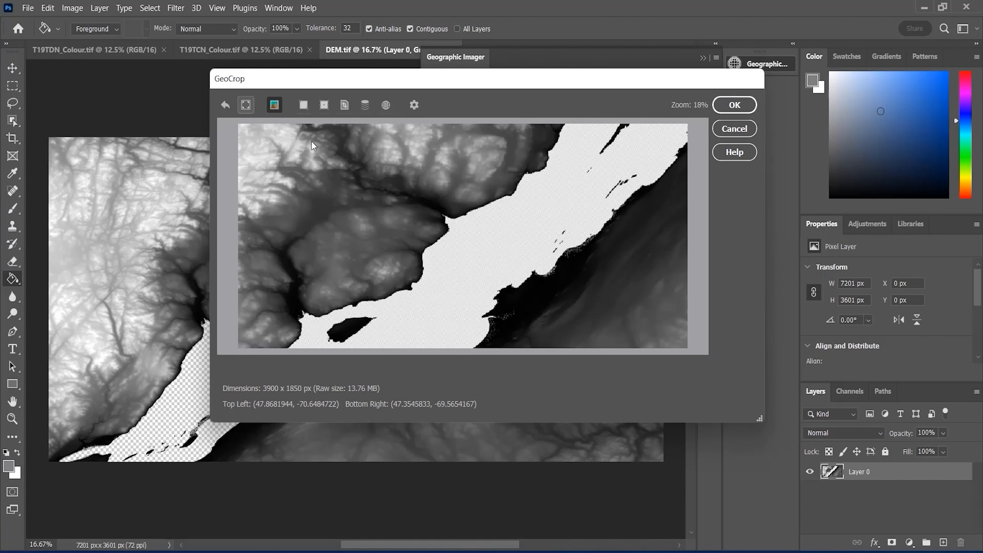
pyautogui.click(345, 105)
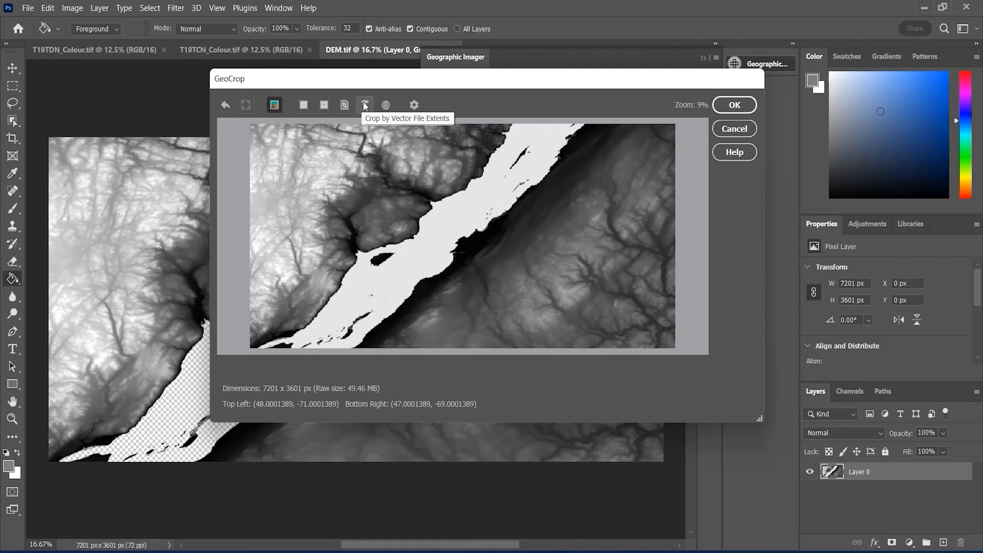
# - Crop DEM.tif to the vector file extents of GI_Demo_Boundary.shp from the GI Demo Data folder
pyautogui.click(366, 105)
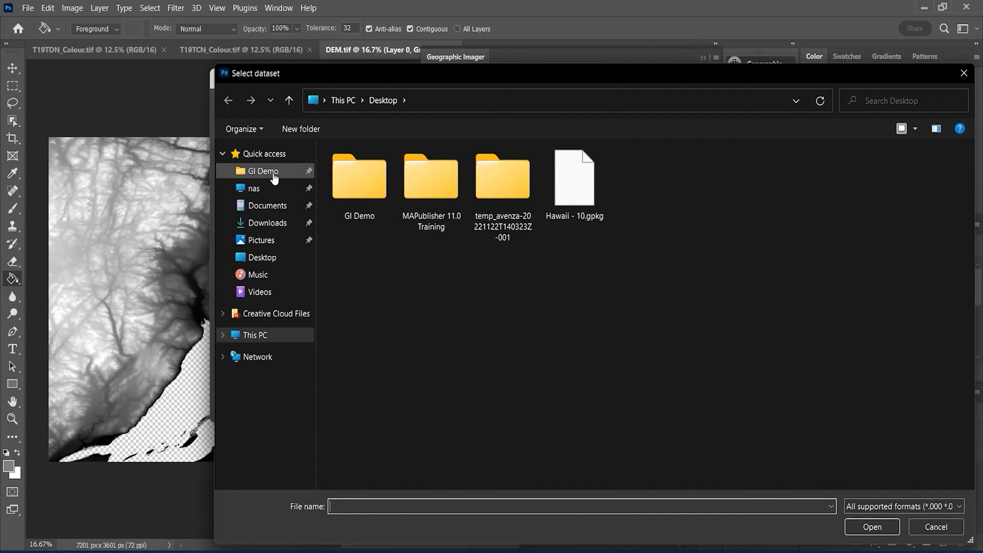
pyautogui.click(273, 175)
pyautogui.click(389, 193)
pyautogui.doubleClick(389, 192)
pyautogui.click(424, 187)
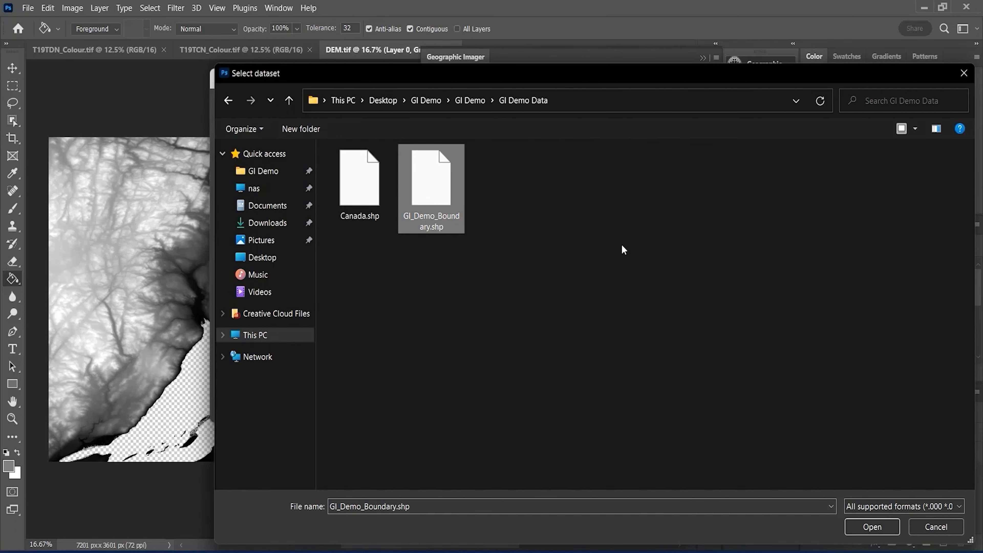
pyautogui.click(857, 529)
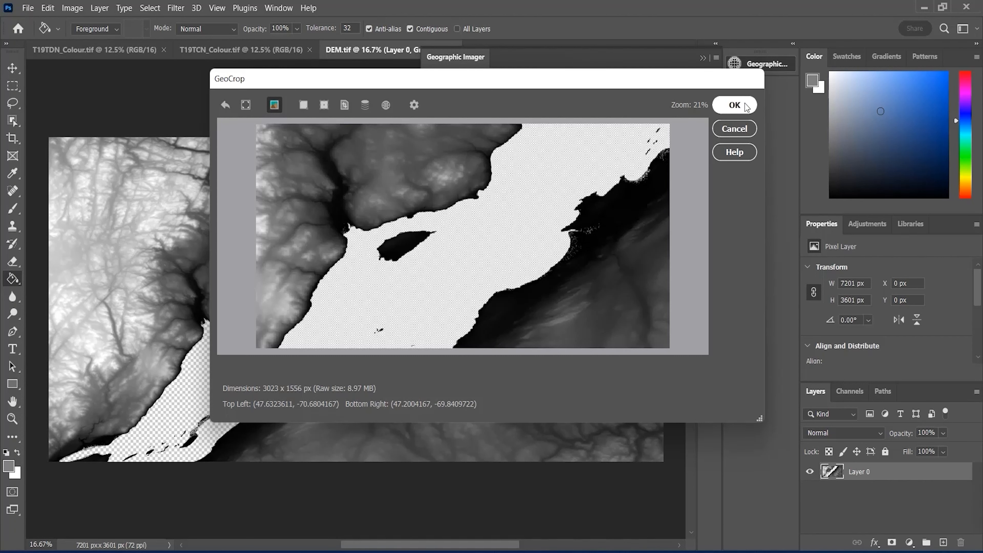
pyautogui.click(735, 105)
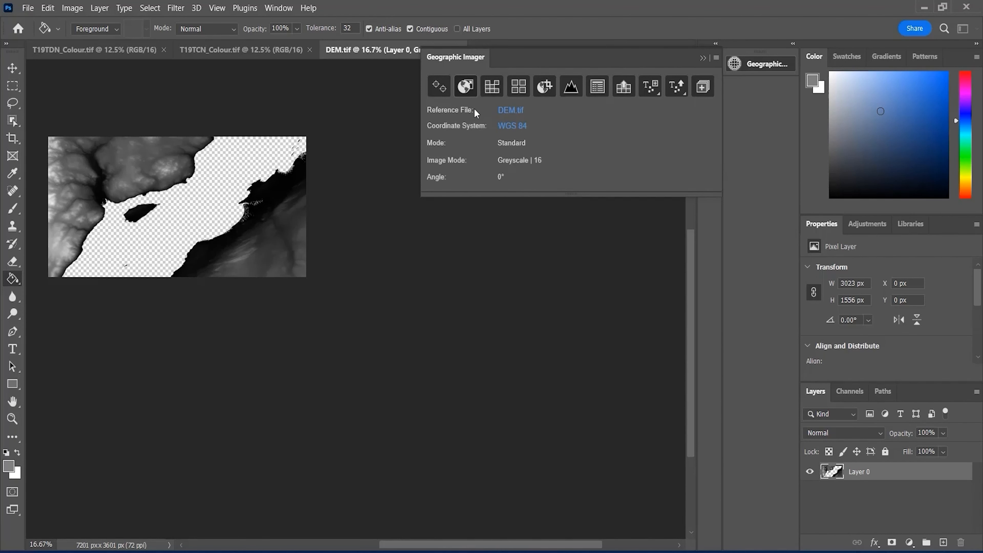
# - Open Transform for DEM.tif and browse the Geodetic and Projected folders of destination coordinate systems, including projected Antarctica and Arctic
pyautogui.click(466, 86)
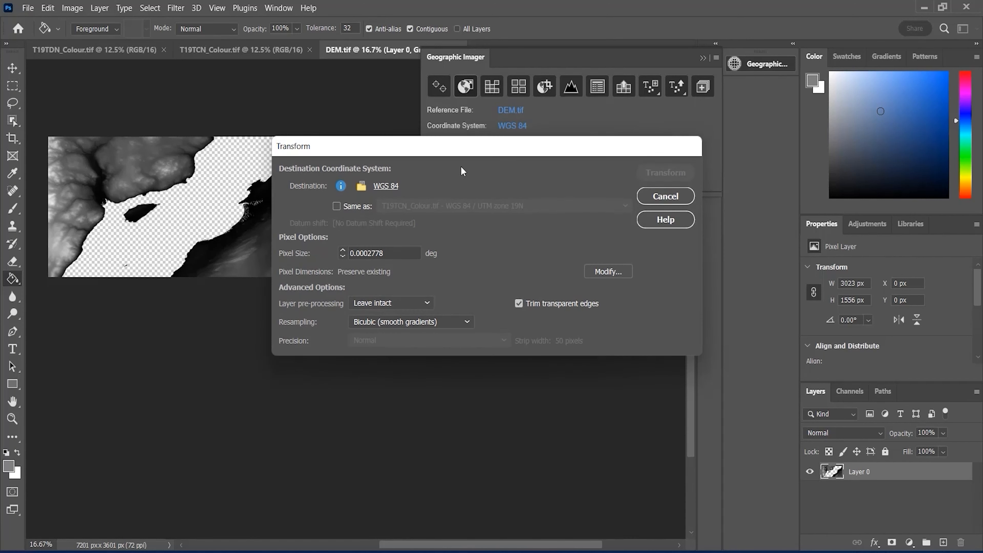
pyautogui.click(391, 192)
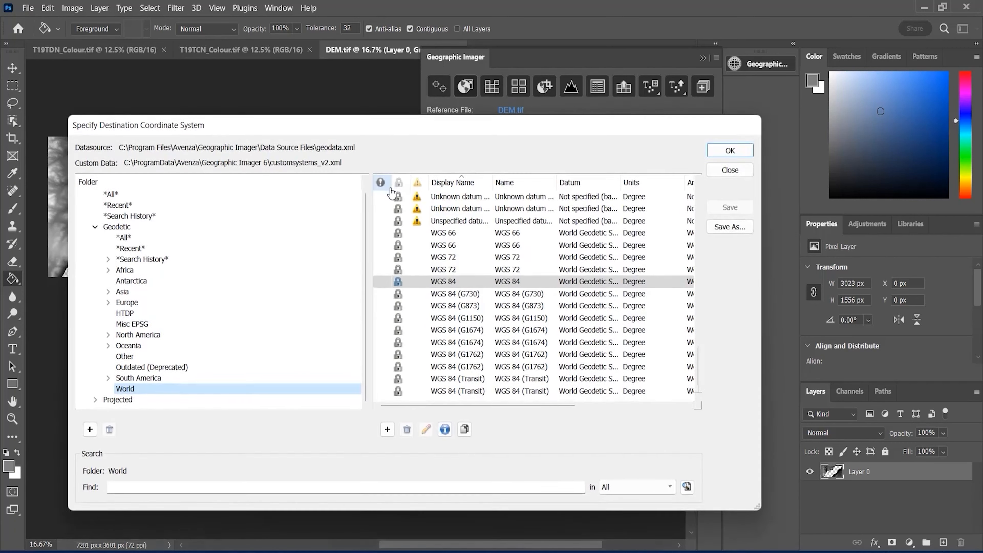
pyautogui.click(141, 227)
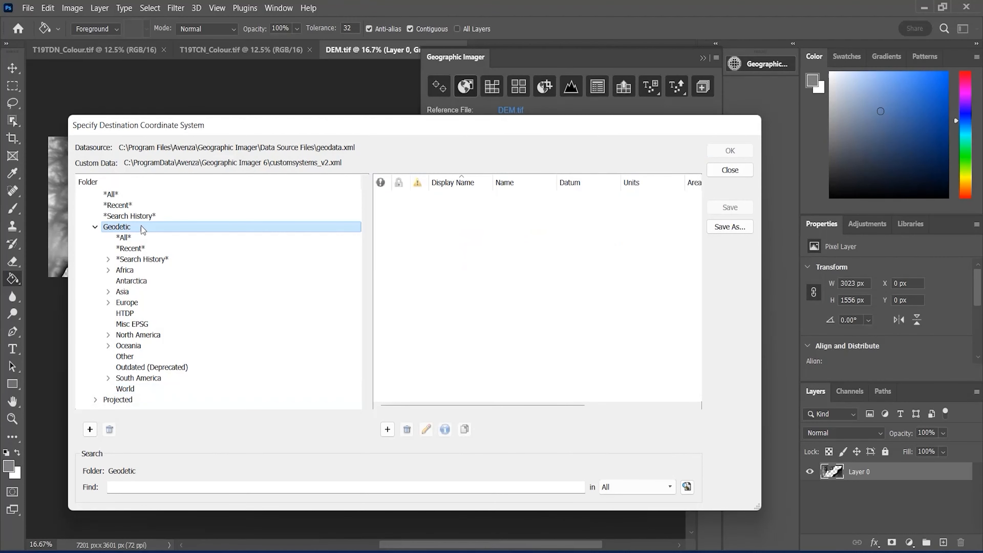
pyautogui.click(131, 400)
pyautogui.click(94, 400)
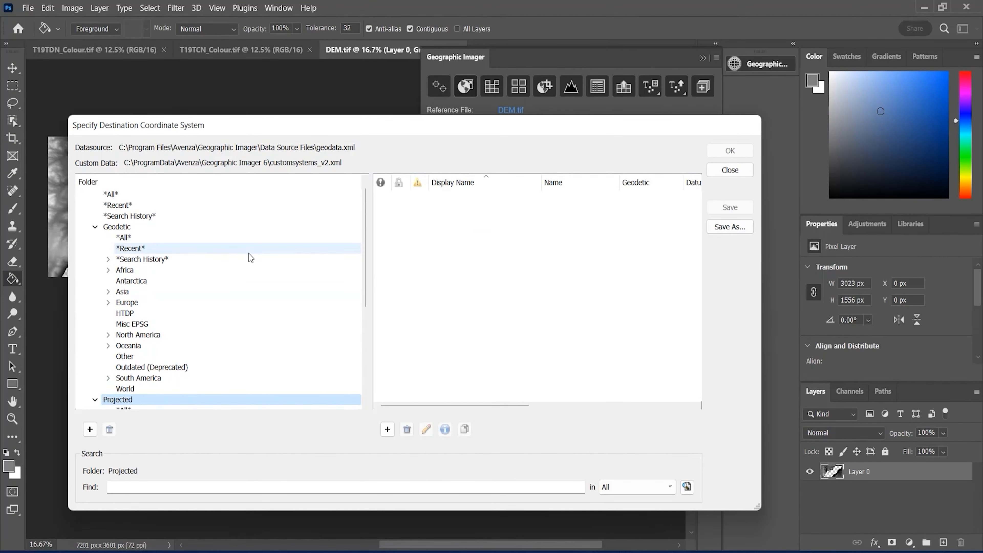
pyautogui.scroll(-1, 249, 253)
pyautogui.scroll(-3, 249, 254)
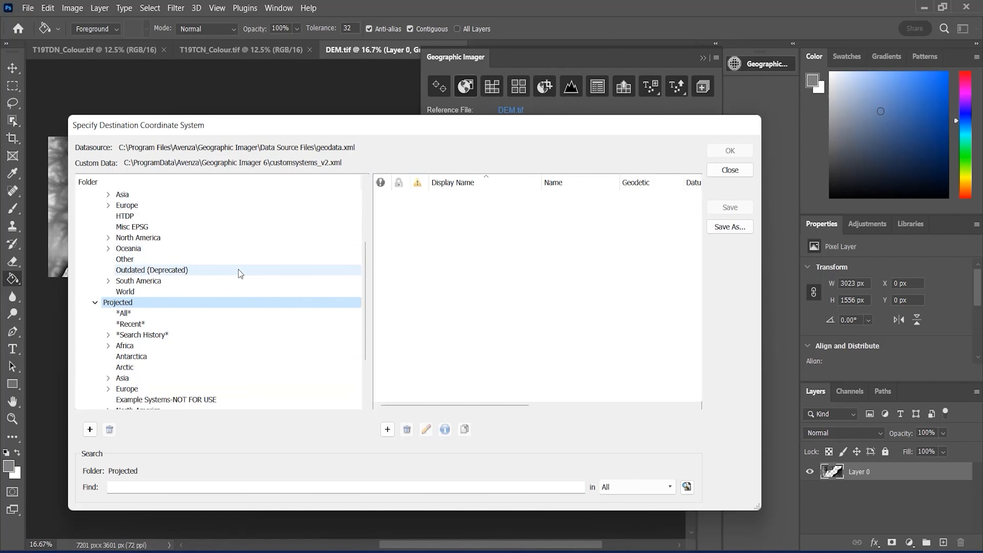
pyautogui.click(181, 314)
pyautogui.click(177, 325)
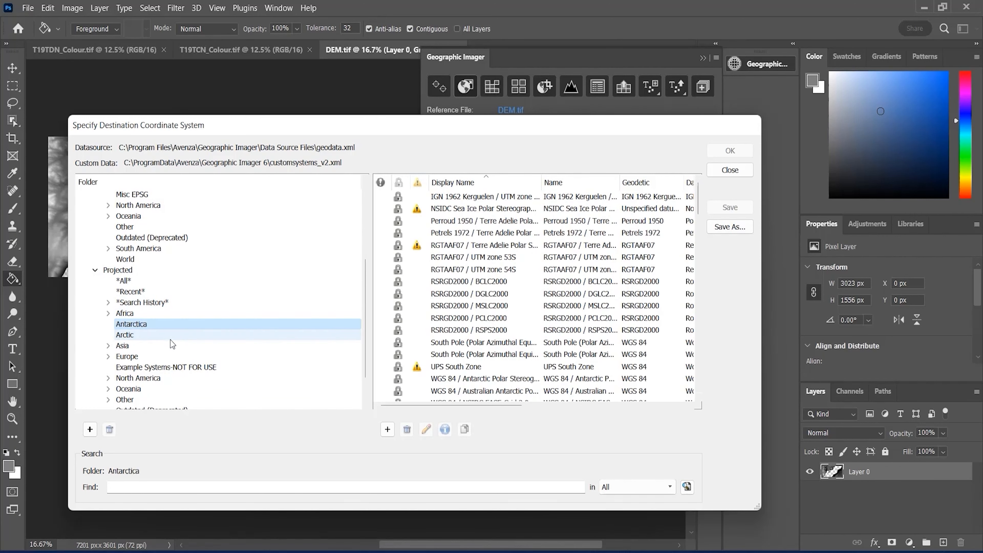
pyautogui.click(171, 338)
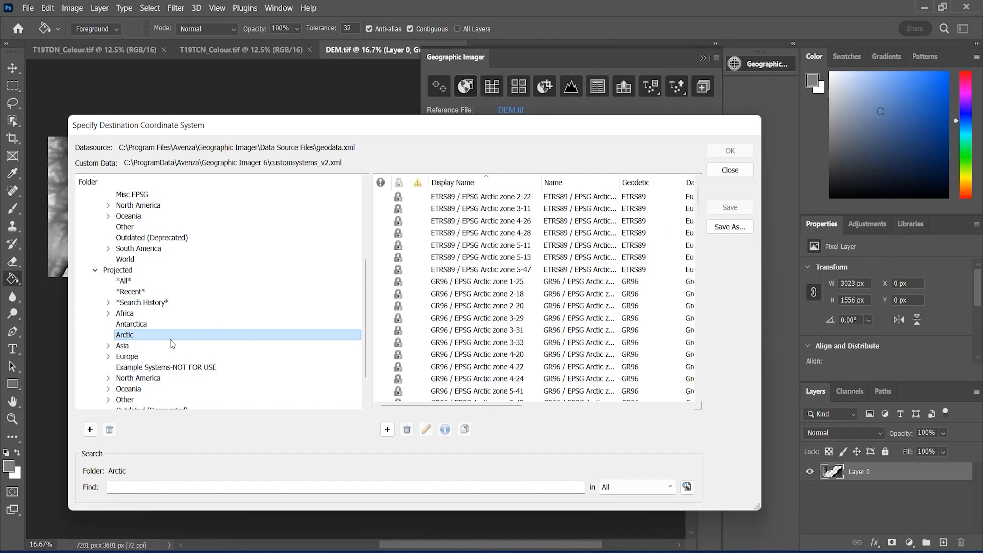
pyautogui.scroll(5, 170, 340)
pyautogui.click(177, 238)
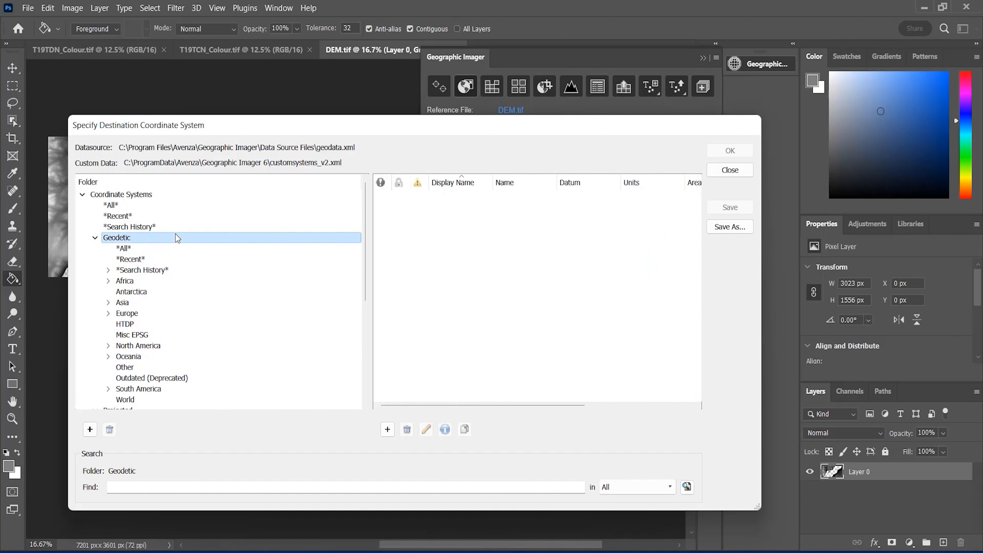
pyautogui.scroll(-1, 218, 279)
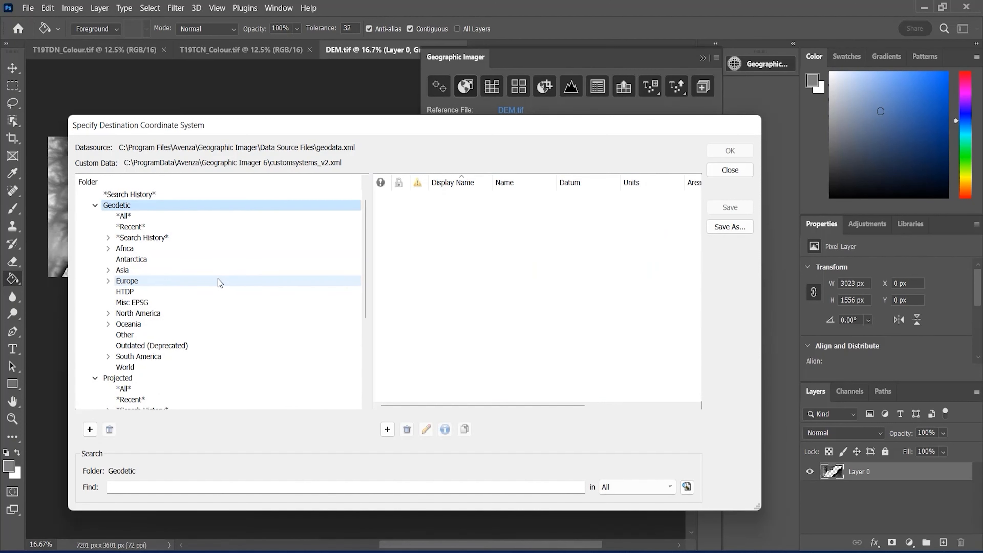
# - Search the Geodetic folder for WGS 84 and look through the matches, leaving the coordinate system list without choosing one
pyautogui.click(262, 487)
pyautogui.write('WGS')
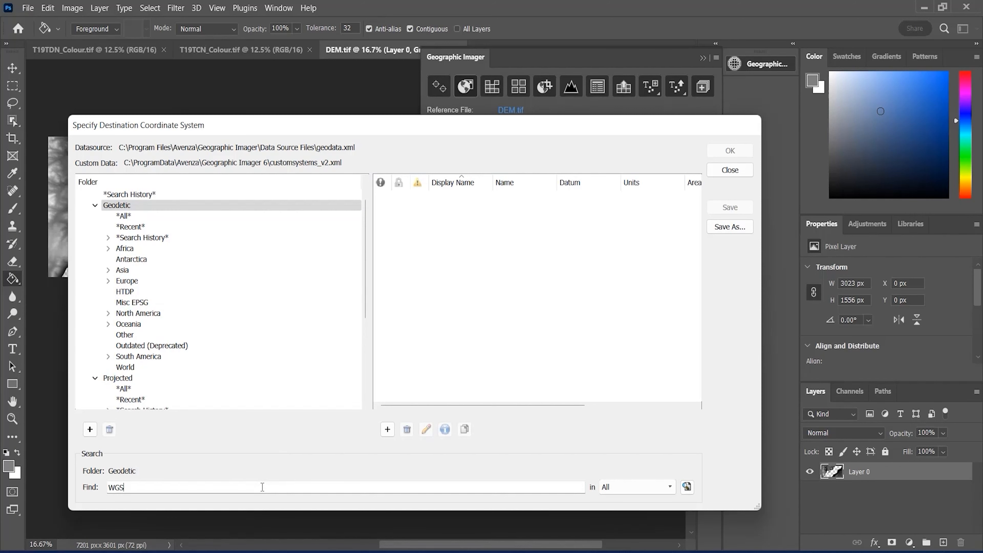
pyautogui.write(' 84')
pyautogui.press('Return')
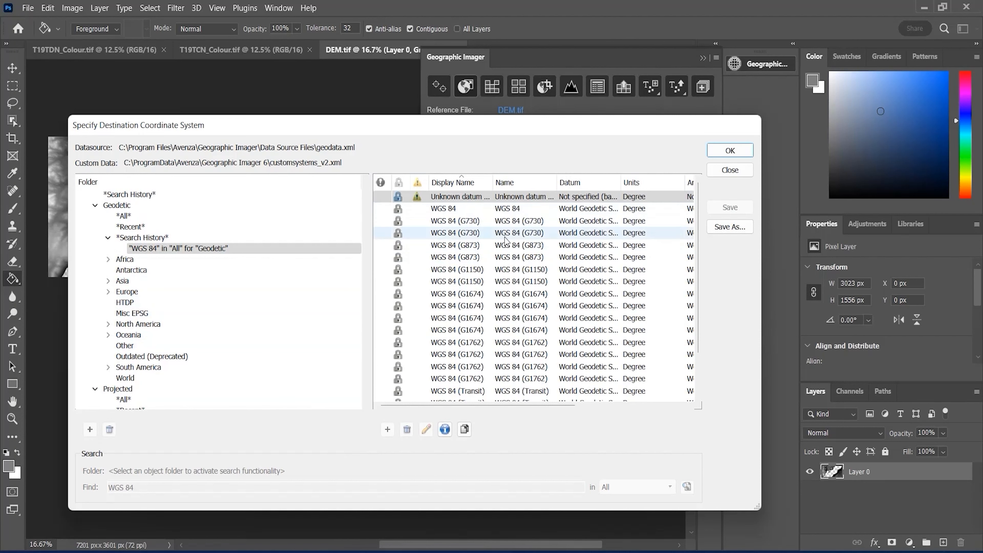
pyautogui.scroll(-2, 506, 242)
pyautogui.scroll(2, 506, 245)
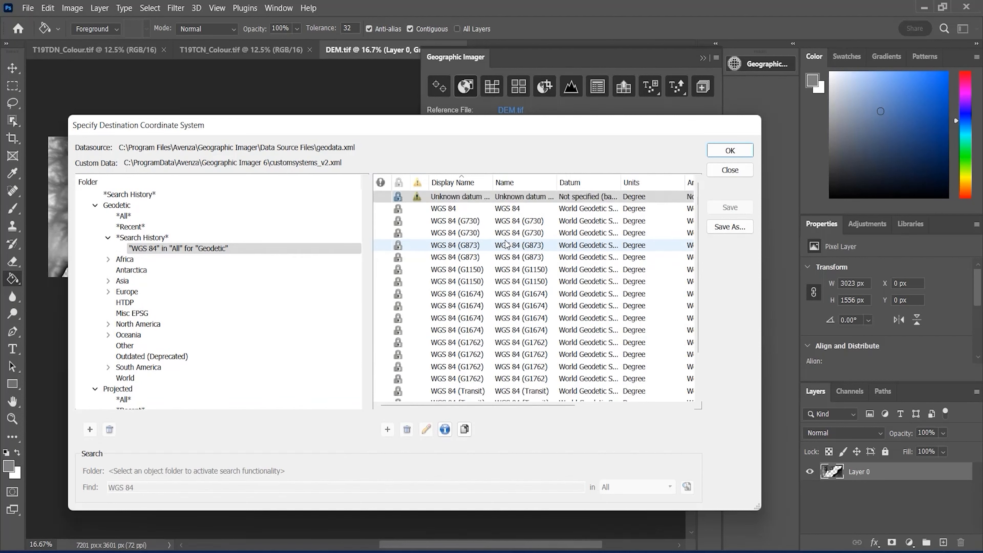
pyautogui.click(738, 174)
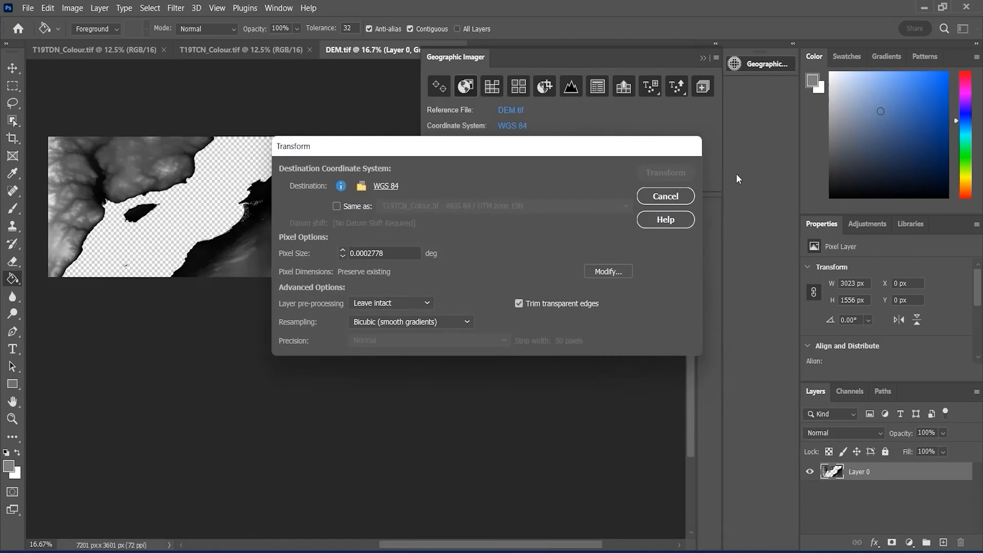
# - Transform DEM.tif to the same coordinate system as T19TCN_Colour.tif, WGS 84 / UTM zone 19N, keeping the current pixel size
pyautogui.click(350, 207)
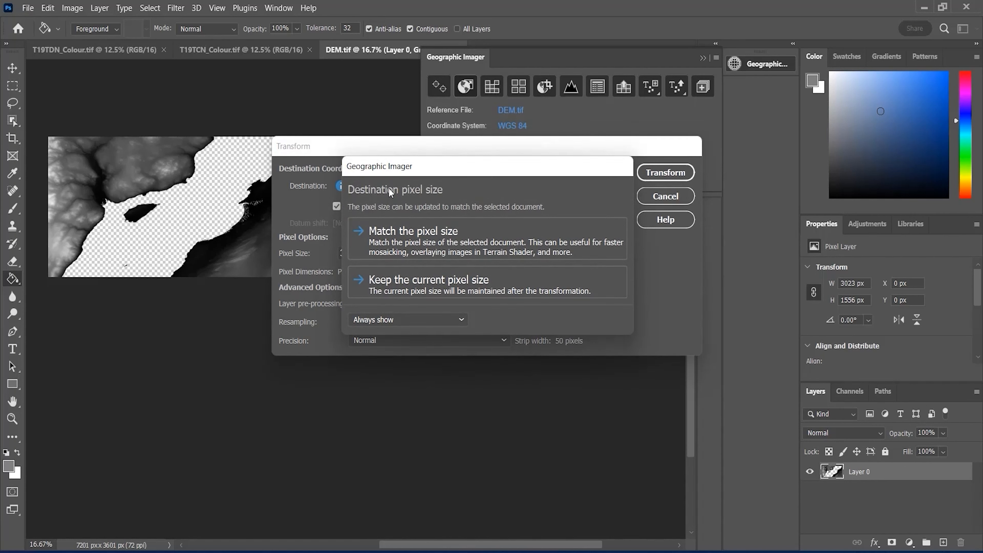
pyautogui.click(464, 290)
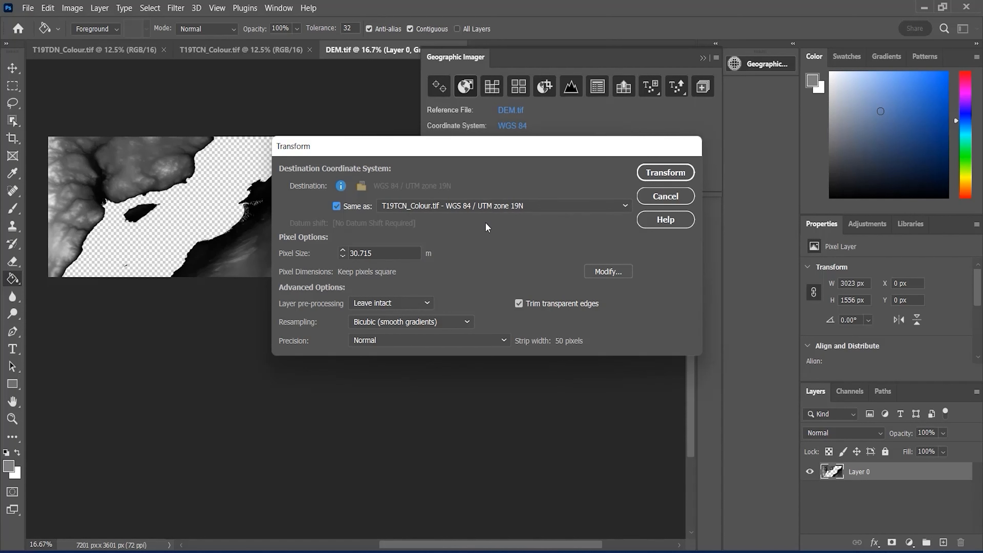
pyautogui.click(678, 173)
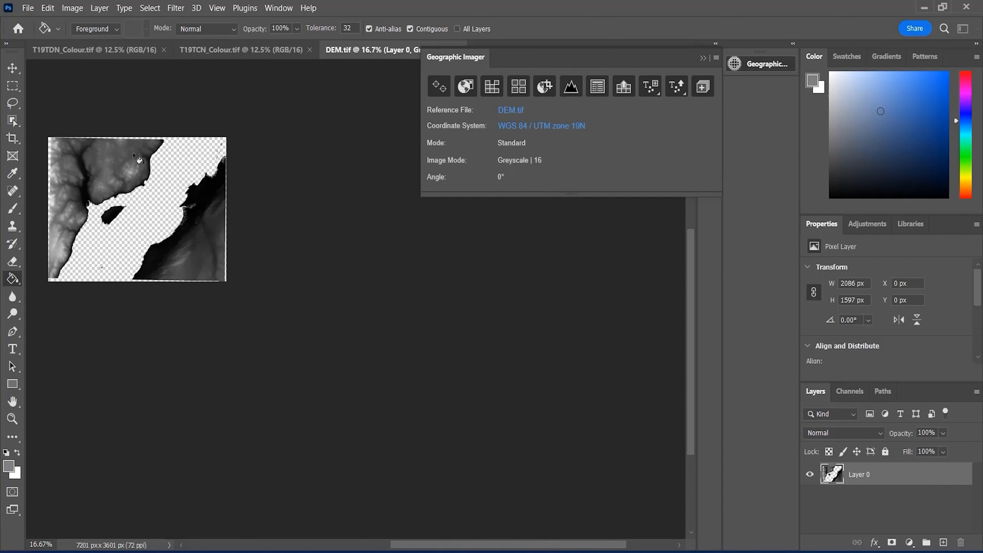
# - Examine the outer edges of the transformed DEM up close, including the corner beyond the dark shoreline
pyautogui.scroll(1, 68, 150)
pyautogui.scroll(4, 70, 147)
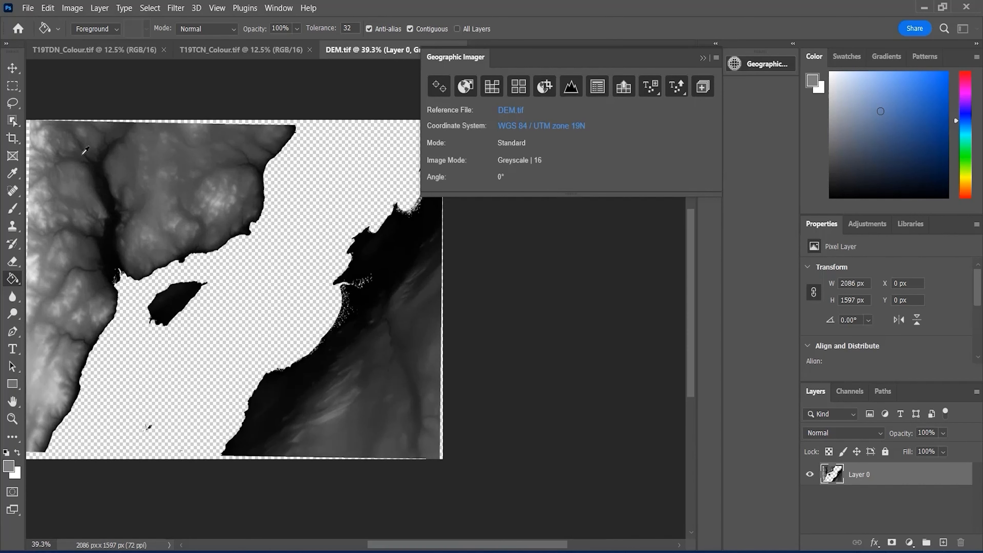
pyautogui.scroll(4, 454, 434)
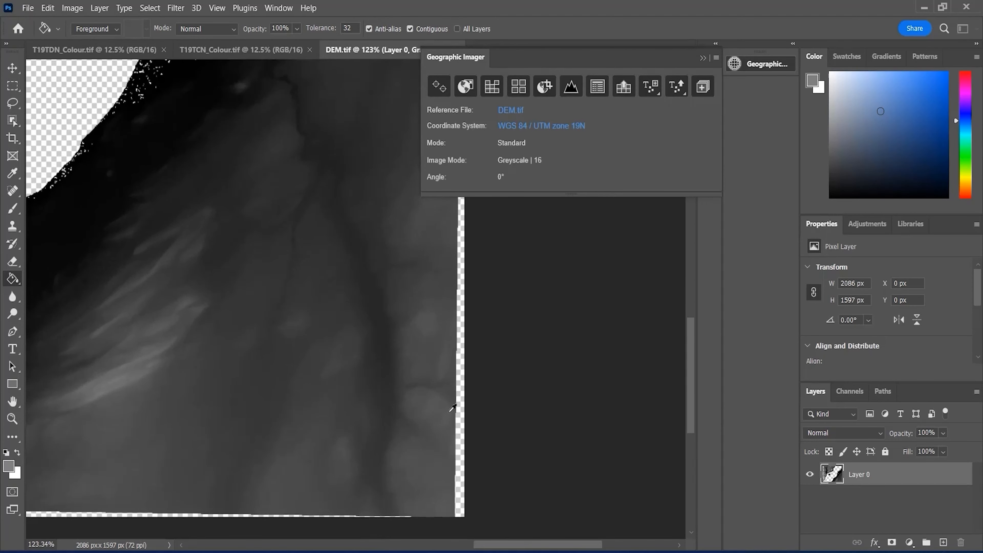
pyautogui.scroll(-5, 460, 387)
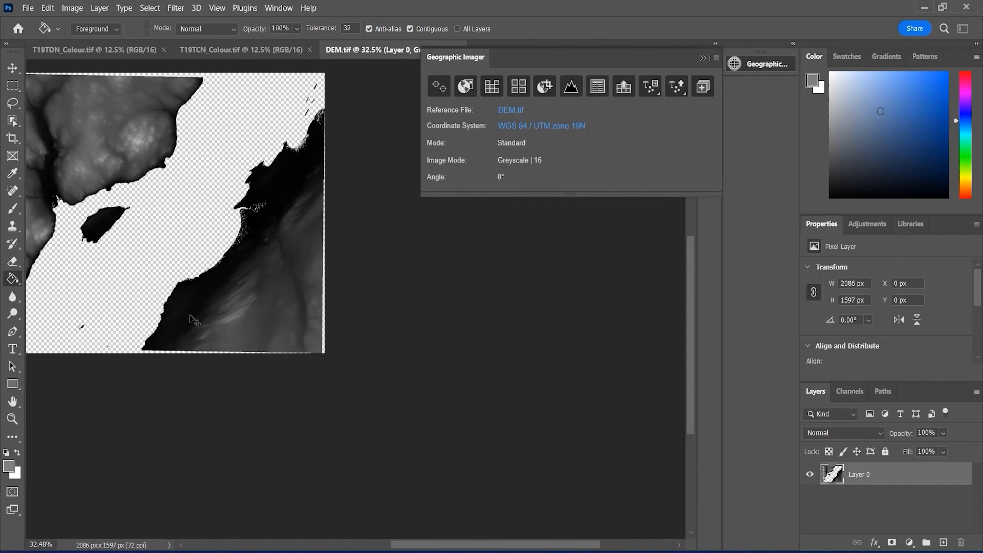
pyautogui.hscroll(-4, 189, 303)
pyautogui.scroll(1, 219, 238)
pyautogui.scroll(2, 225, 242)
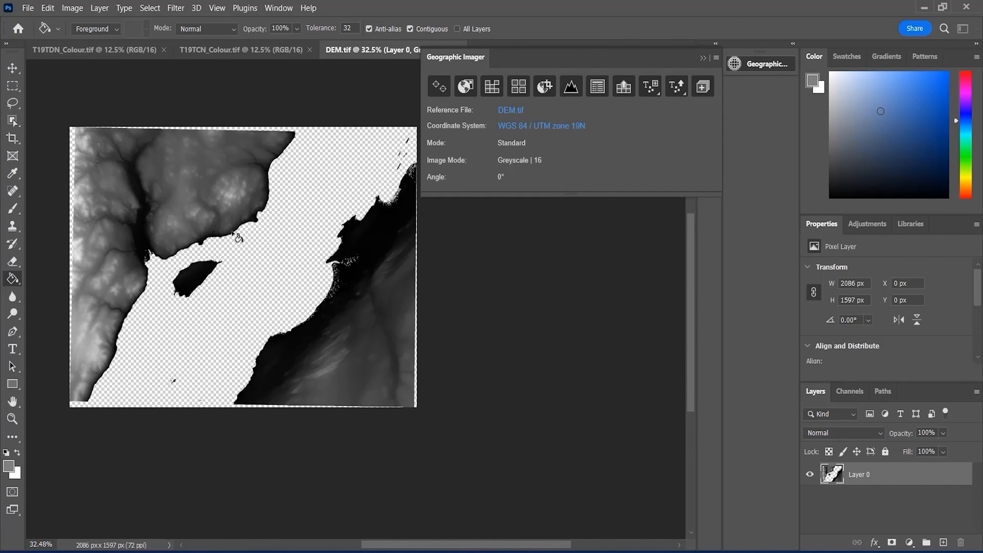
# - Crop the transformed DEM.tif with GeoCrop to the extents of GI_Demo_Boundary.shp from the GI Demo Data folder
pyautogui.click(543, 88)
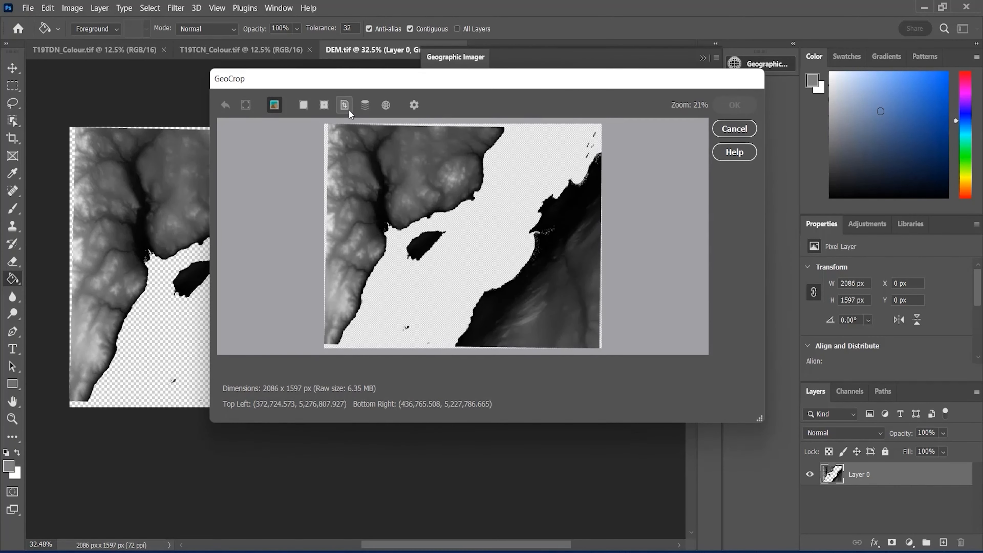
pyautogui.click(366, 106)
pyautogui.click(457, 209)
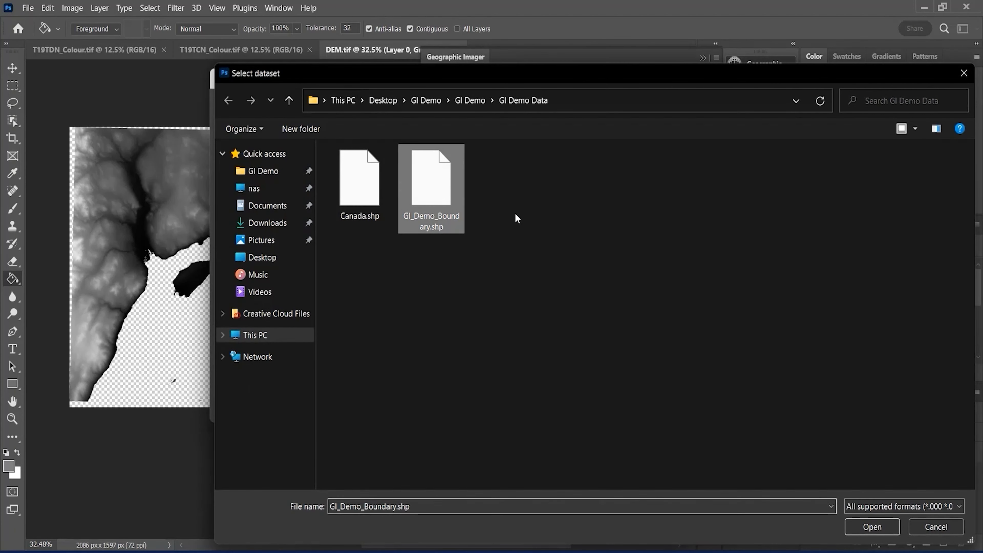
pyautogui.click(873, 528)
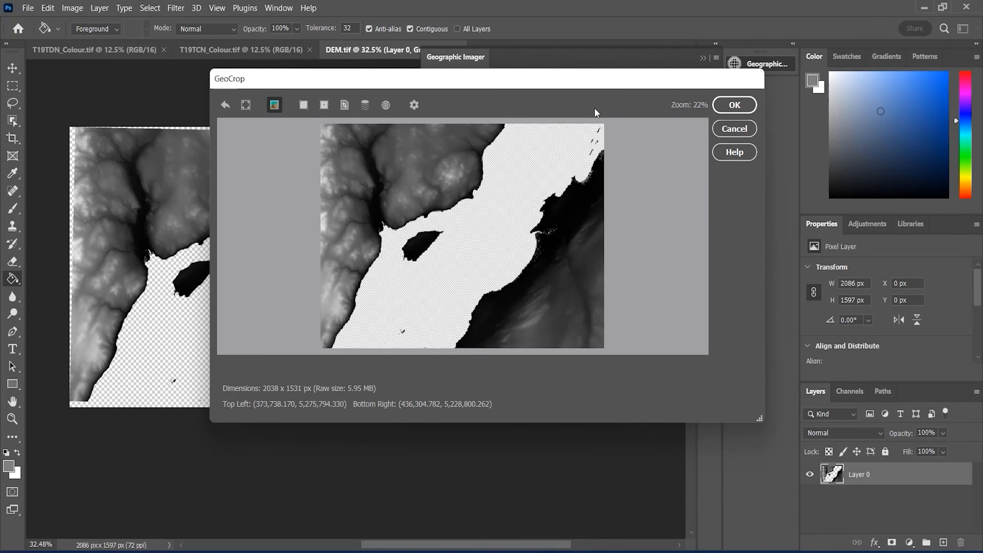
pyautogui.click(737, 106)
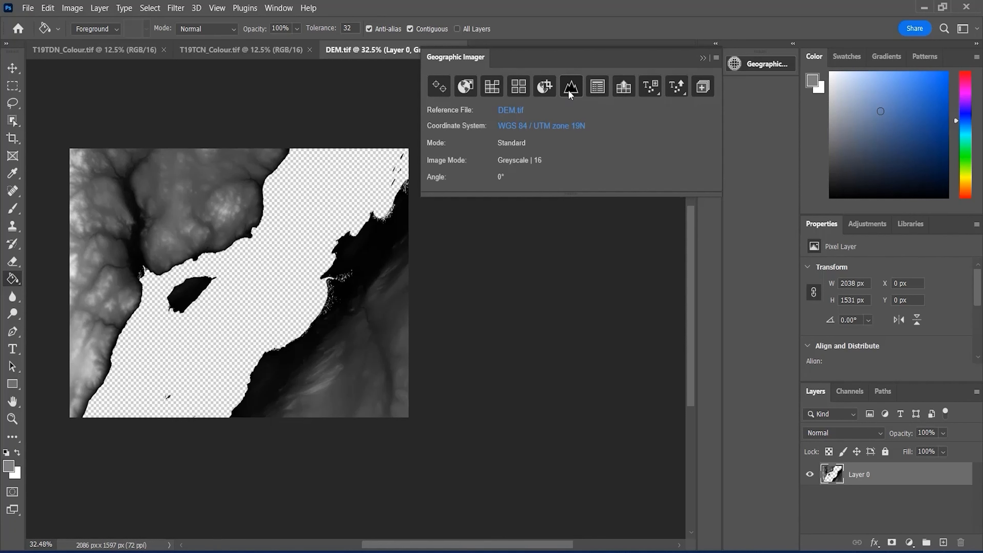
# - Open Terrain Shader for DEM.tif, compare the preview with and without the colourization schema, and keep stretching the gradient along the image's DEM schema
pyautogui.click(570, 93)
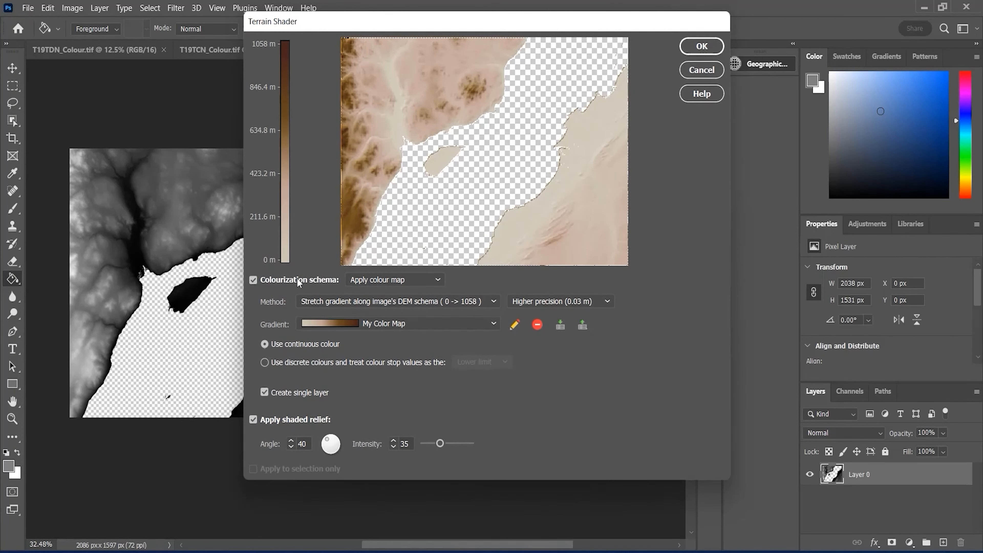
pyautogui.click(298, 278)
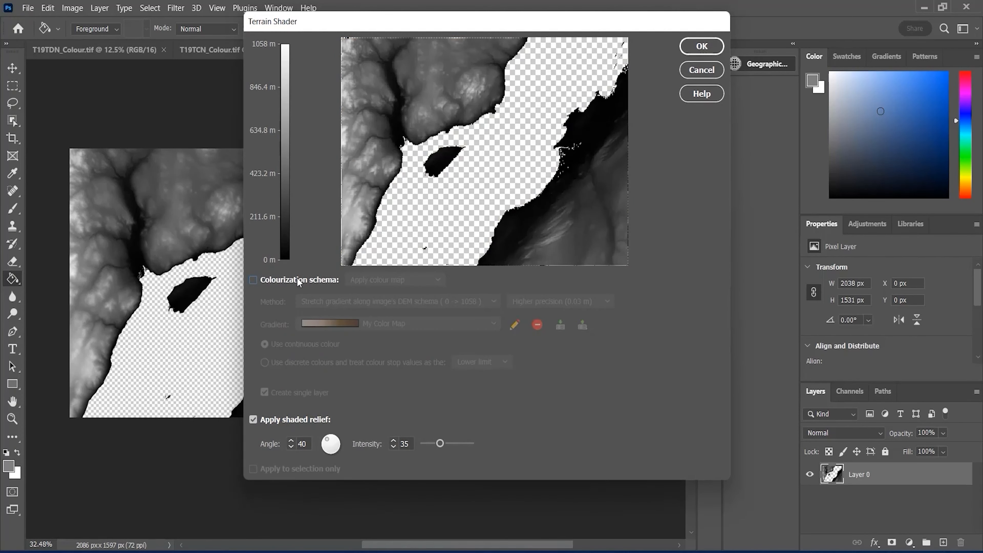
pyautogui.click(297, 278)
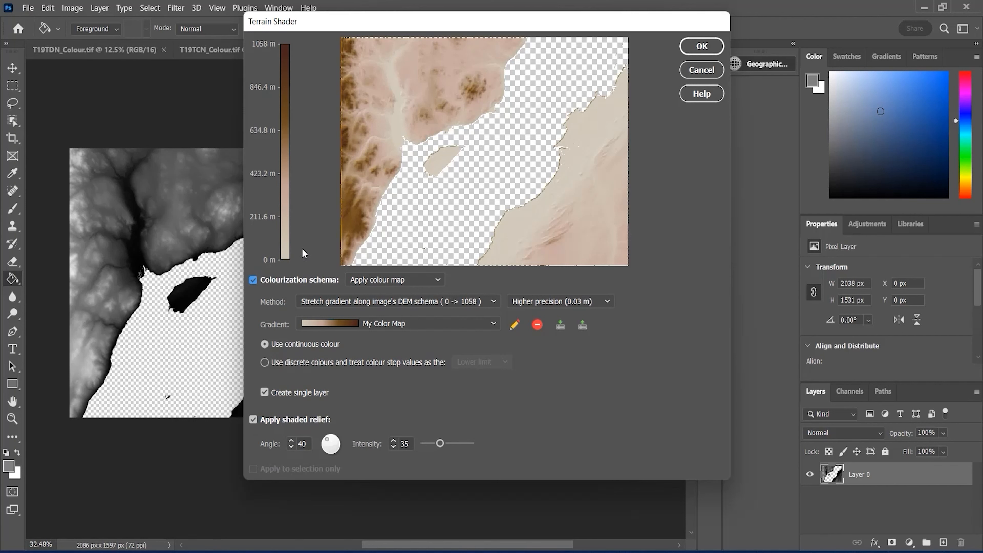
pyautogui.click(491, 302)
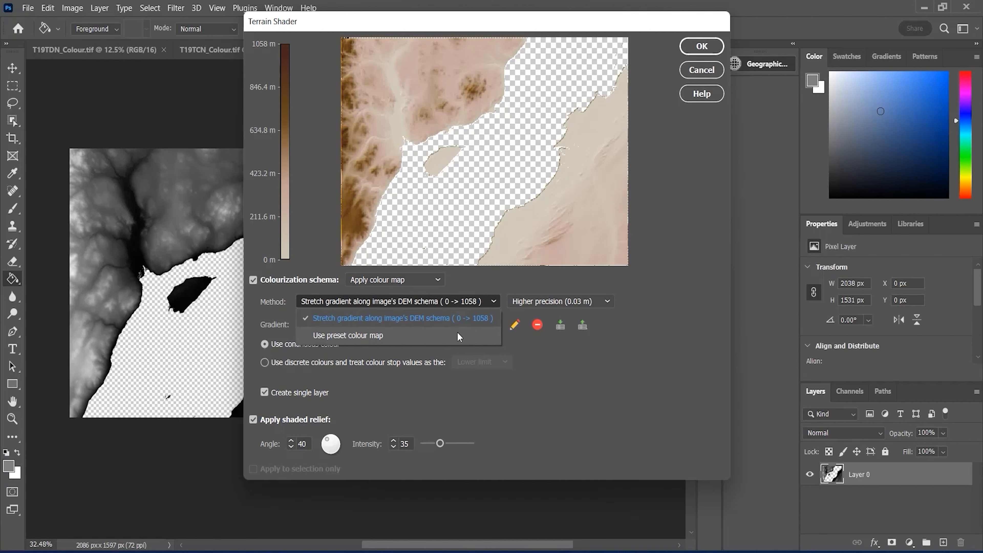
pyautogui.click(474, 320)
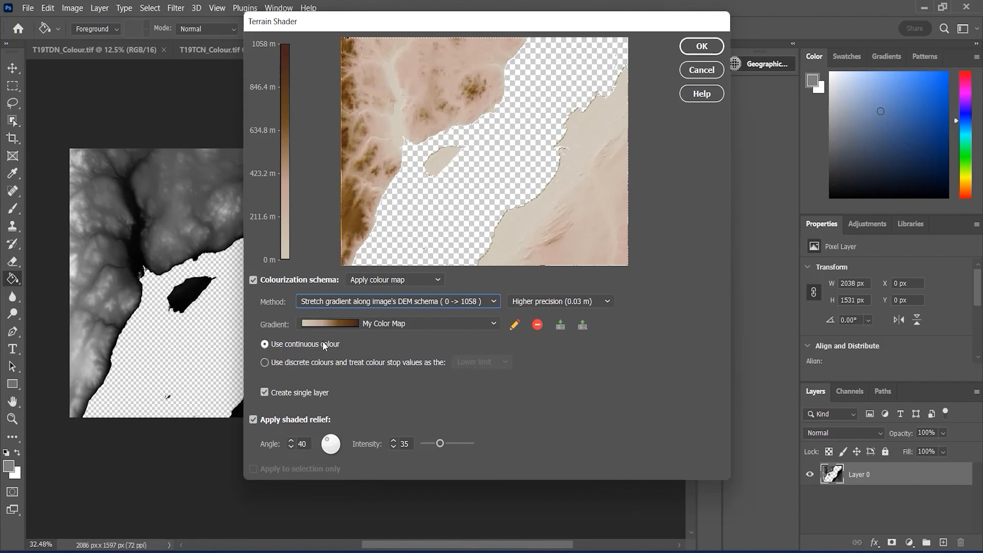
# - Try discrete colours with stop values as upper limit and lower limit, and return to continuous colour
pyautogui.click(319, 363)
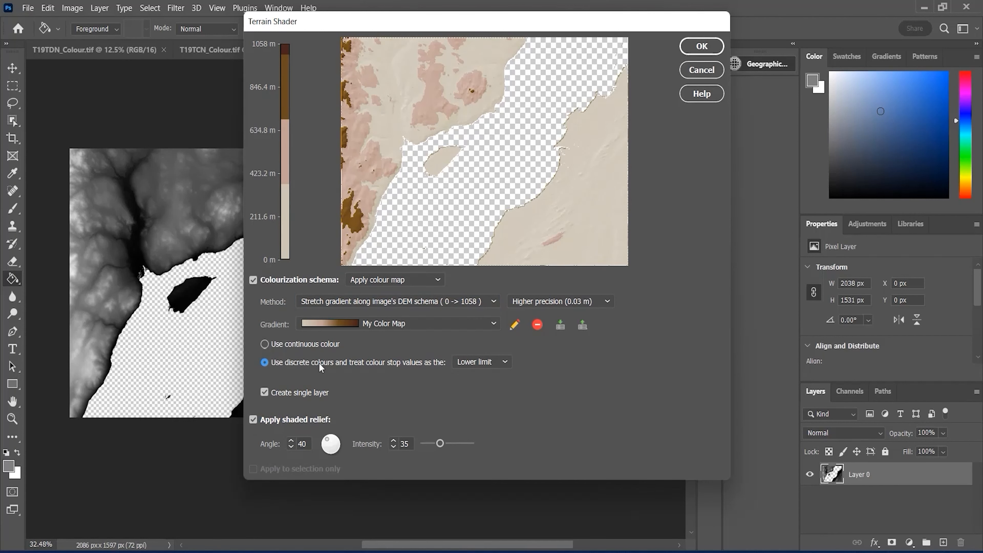
pyautogui.click(484, 361)
pyautogui.click(480, 397)
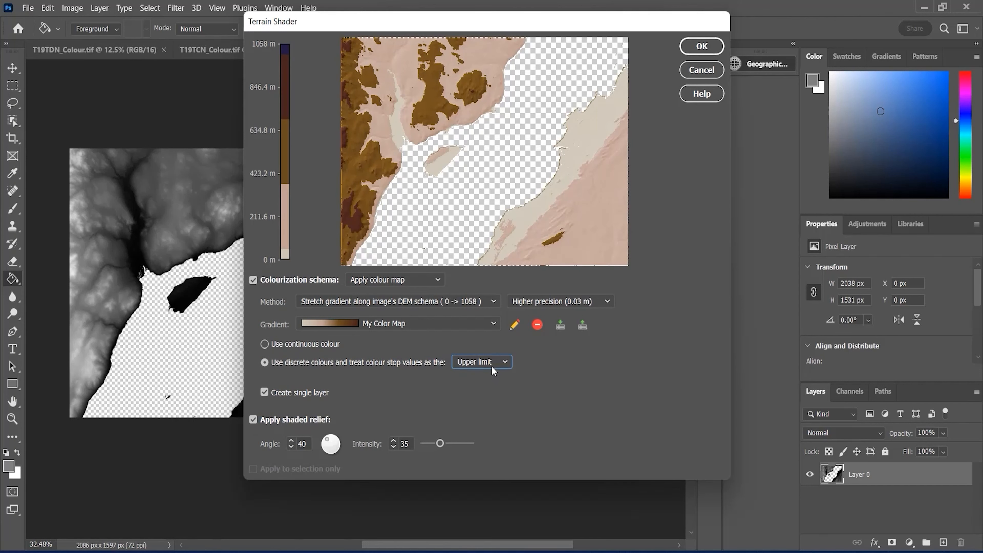
pyautogui.click(491, 366)
pyautogui.click(481, 384)
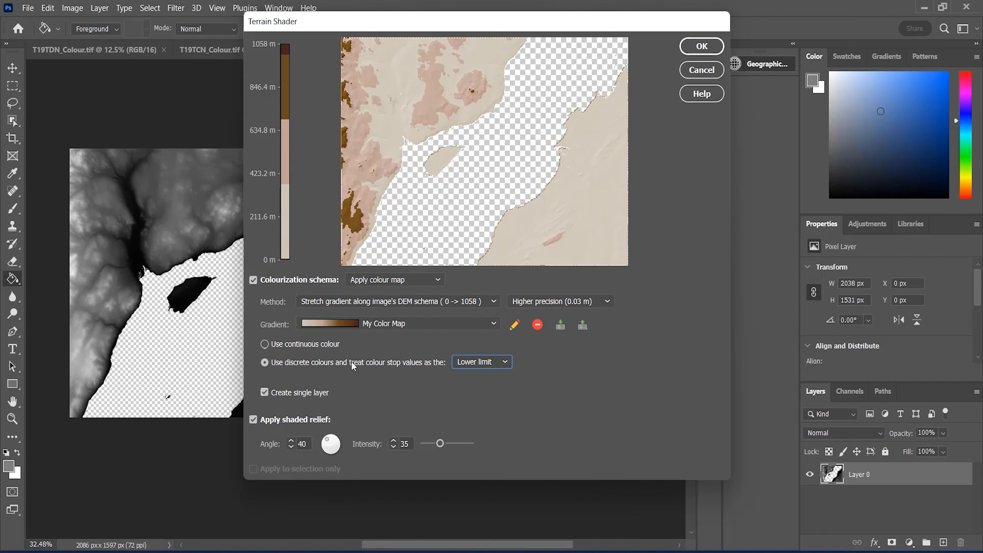
pyautogui.click(323, 346)
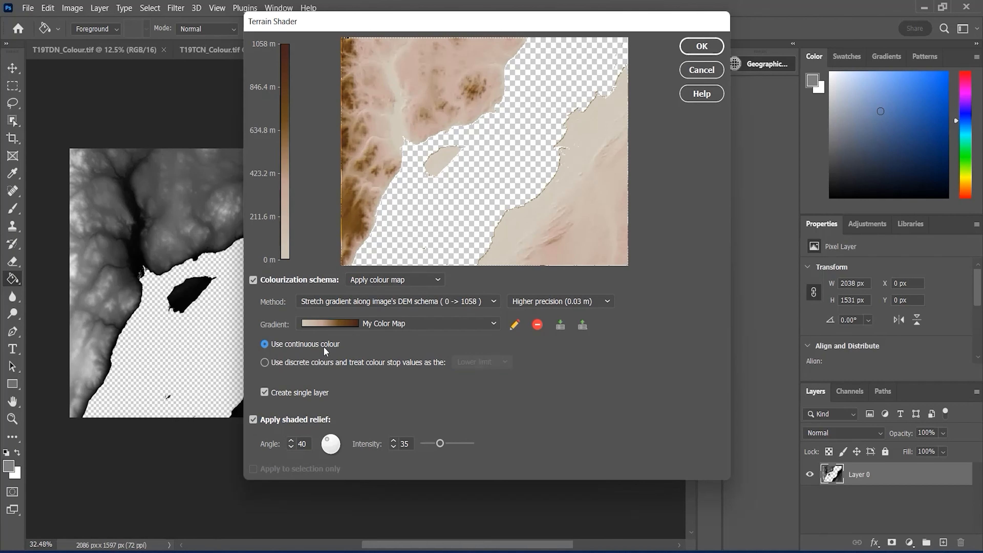
# - Examine the colour stops and the low and high elevation limits of My Color Map in its editor, and close it without saving
pyautogui.click(517, 325)
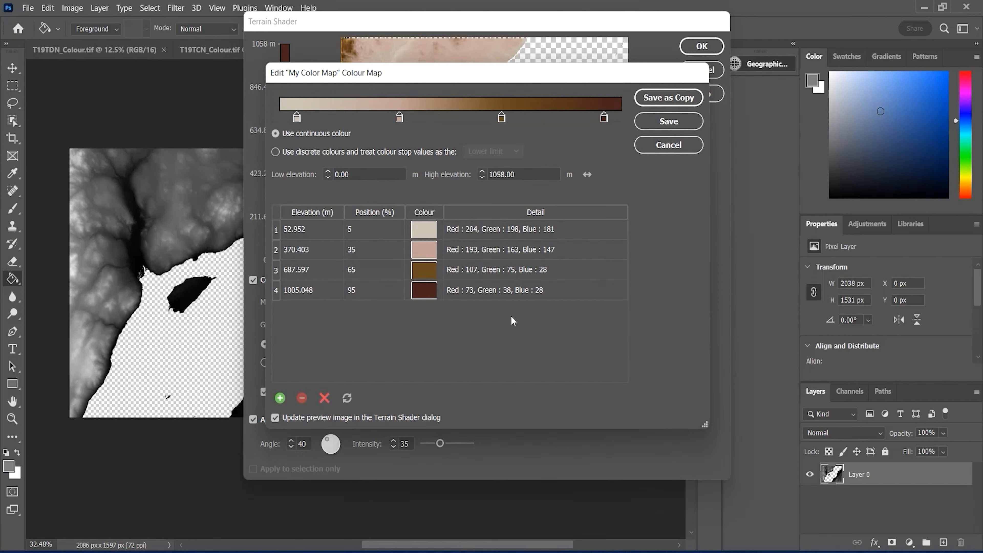
pyautogui.click(377, 229)
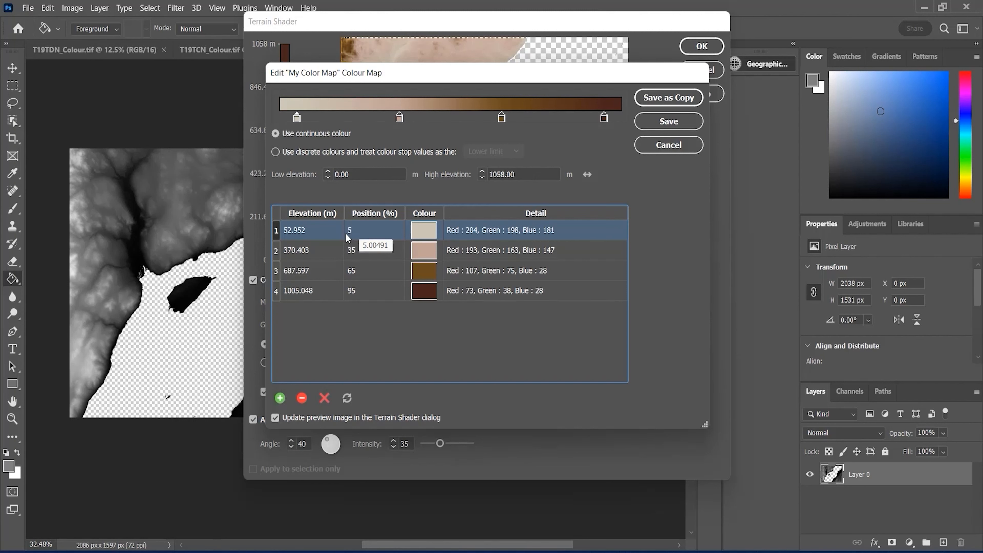
pyautogui.click(386, 171)
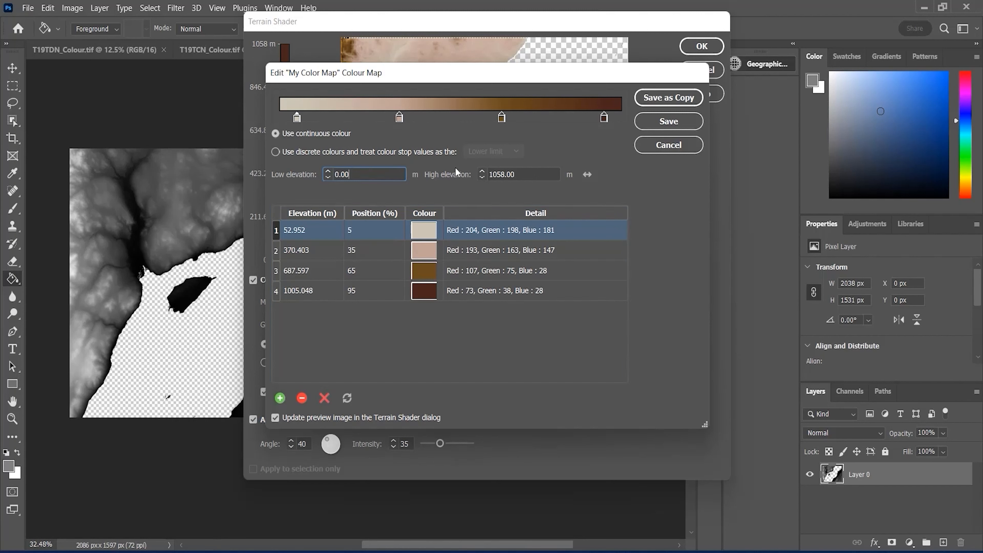
pyautogui.click(532, 169)
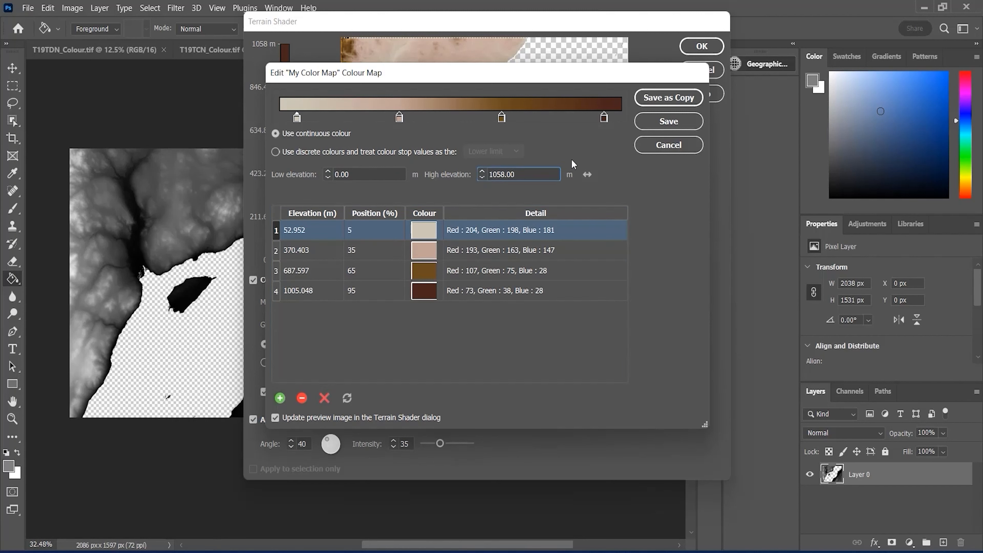
pyautogui.click(658, 149)
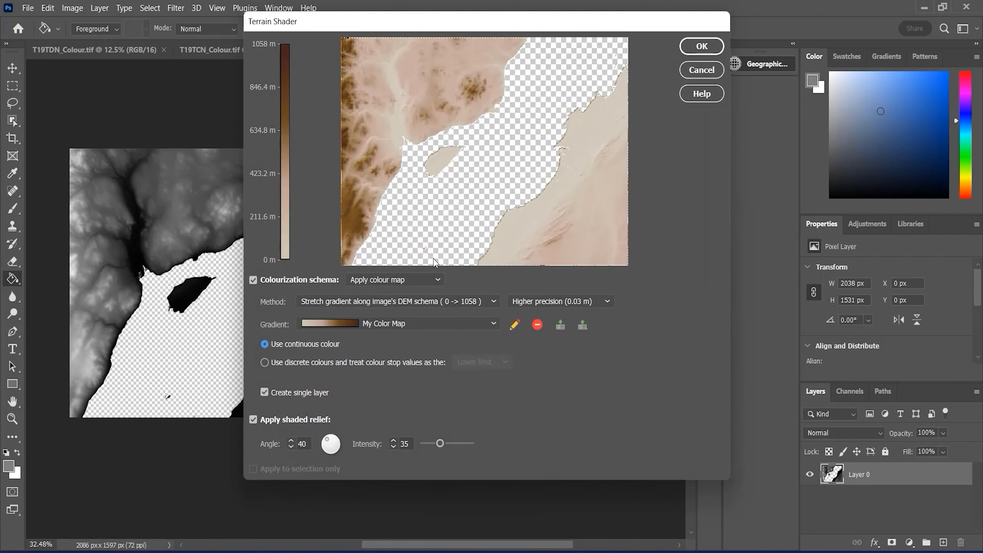
# - Turn off the colourization schema and set the shaded relief angle to 45, keeping shaded relief enabled
pyautogui.click(313, 281)
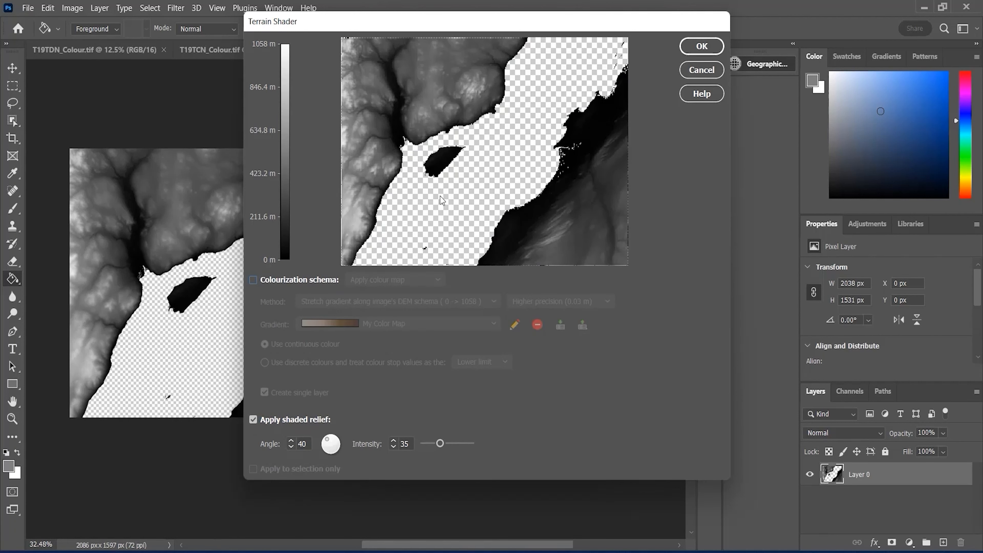
pyautogui.click(289, 418)
pyautogui.click(289, 418)
pyautogui.press('Tab')
pyautogui.moveTo(327, 441)
pyautogui.mouseDown()
pyautogui.moveTo(332, 452)
pyautogui.moveTo(351, 451)
pyautogui.moveTo(339, 445)
pyautogui.mouseUp()
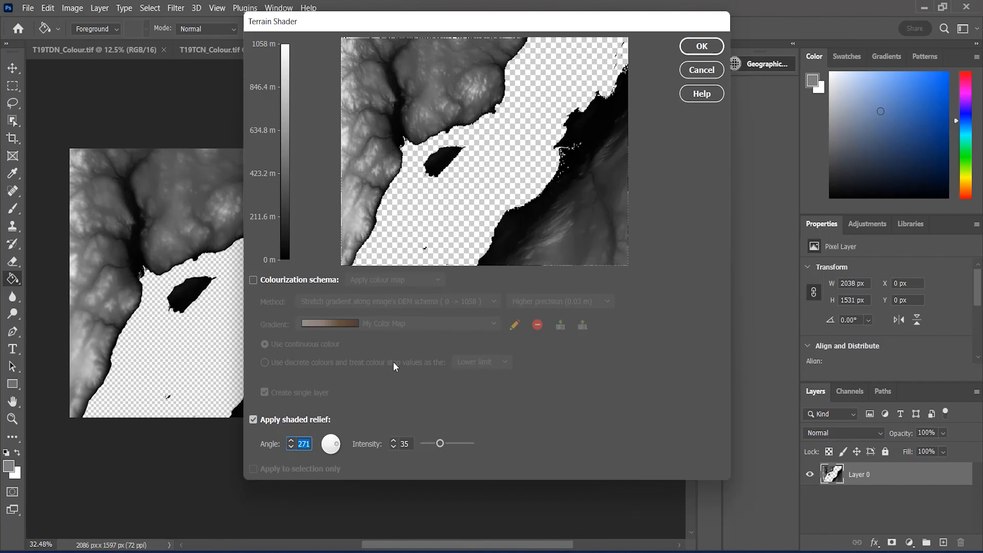
pyautogui.write('45')
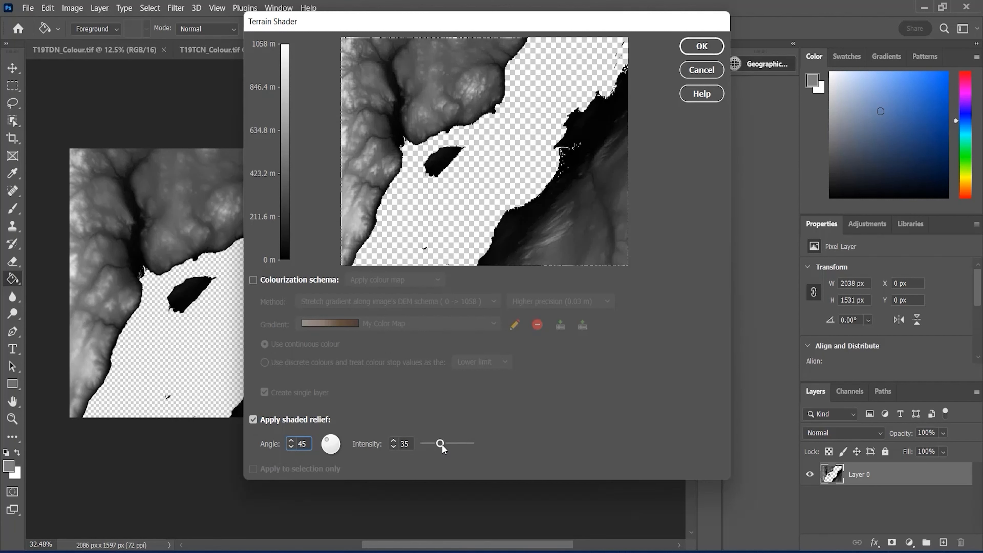
# - Try shaded relief intensities of 100 and 93 in the DEM preview
pyautogui.click(413, 444)
pyautogui.write('100')
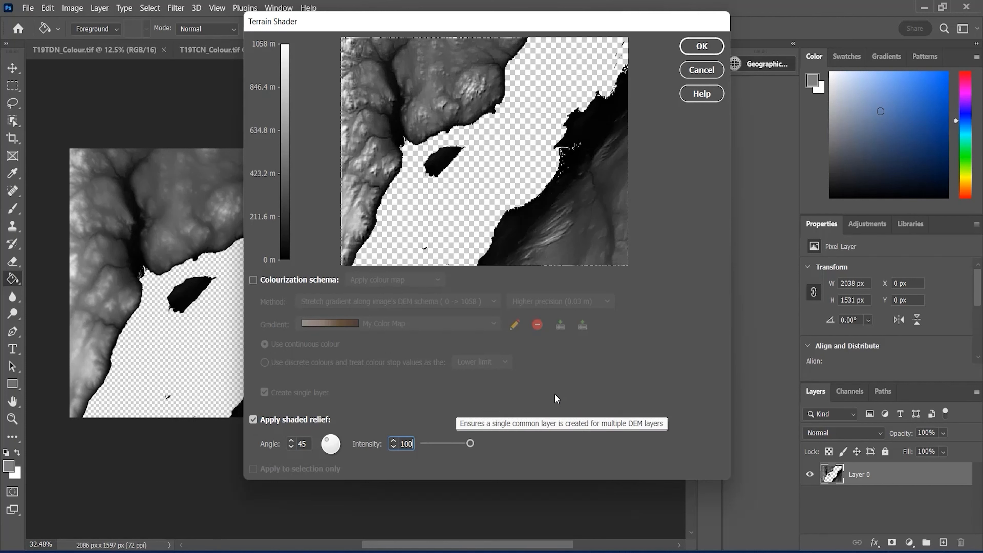
pyautogui.click(465, 444)
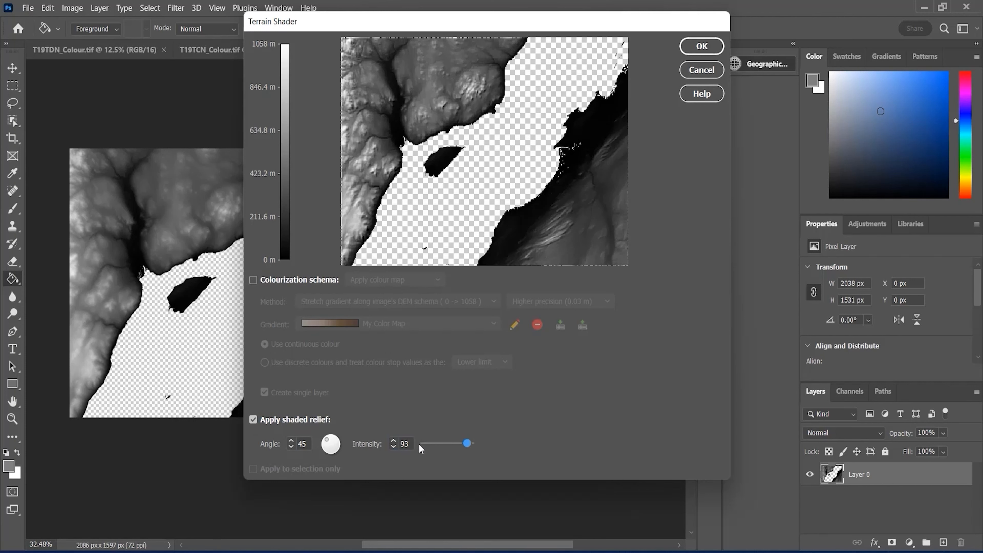
pyautogui.moveTo(462, 441)
pyautogui.mouseDown()
pyautogui.moveTo(418, 444)
pyautogui.moveTo(471, 445)
pyautogui.mouseUp()
# - Apply the shaded relief to DEM.tif with an intensity of 20 and select the new shaded relief layer
pyautogui.moveTo(413, 443); pyautogui.dragTo(399, 444)
pyautogui.write('20')
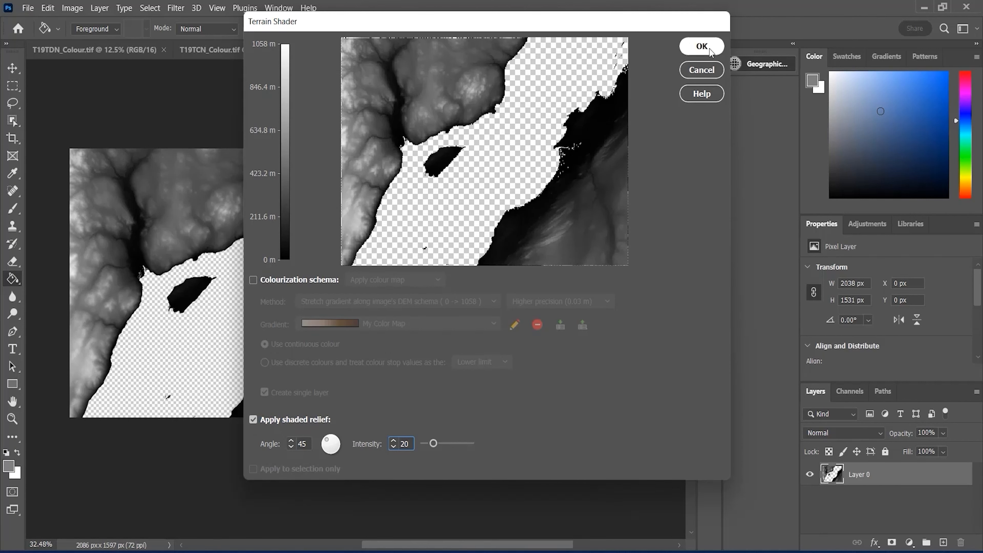
pyautogui.click(702, 47)
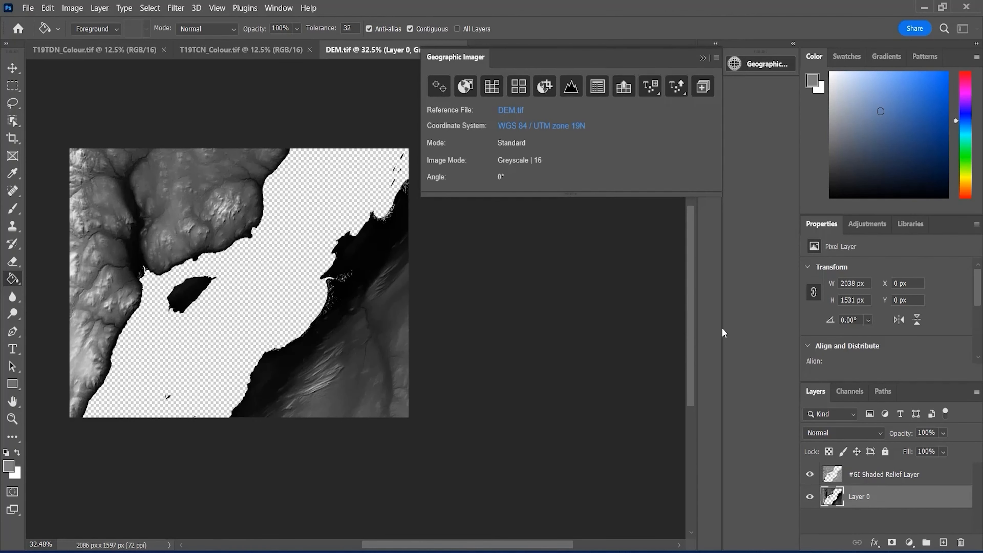
pyautogui.click(881, 478)
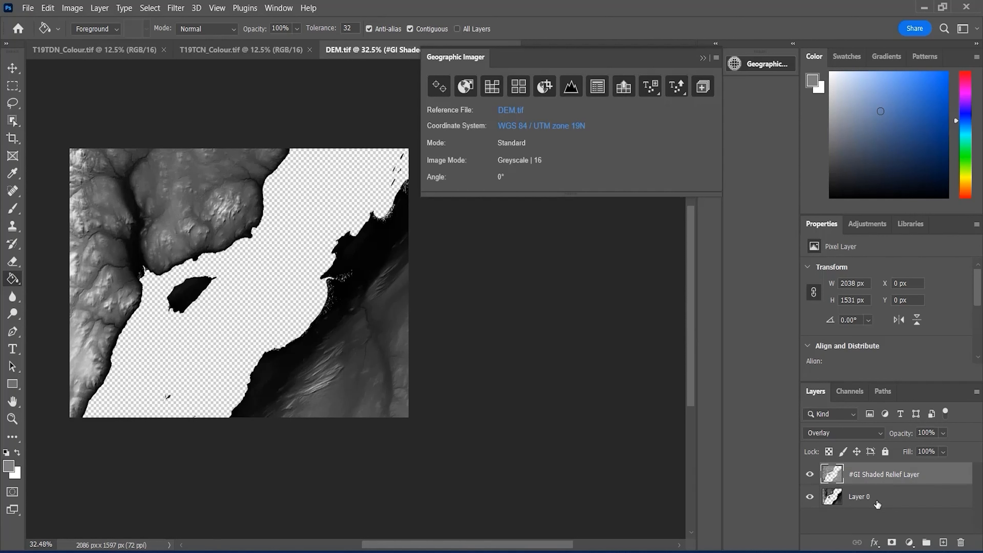